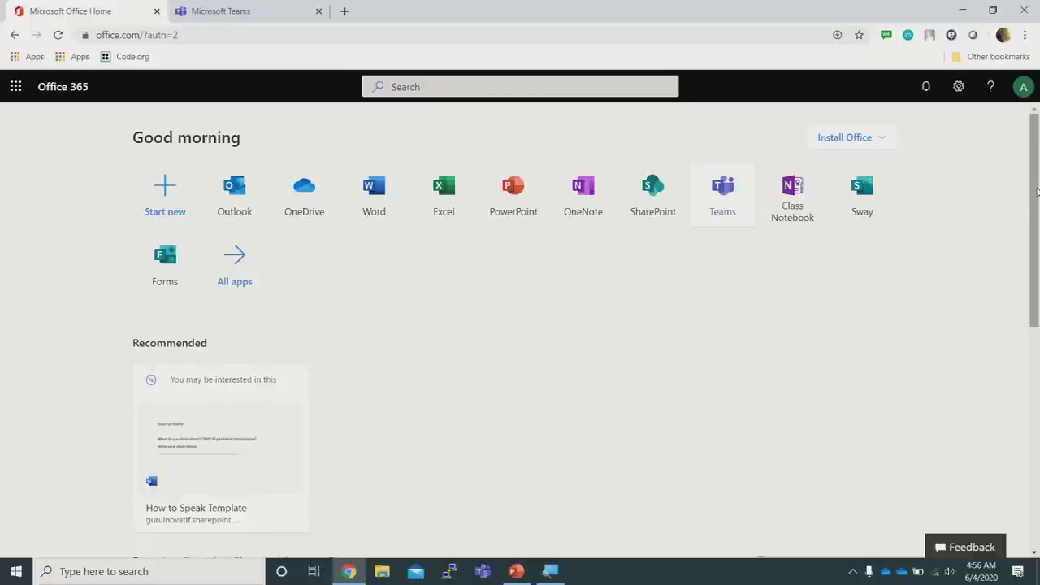
# - Switch to Microsoft Teams and open the Class Notebook of the XII MIPA 1 team's General channel
pyautogui.moveTo(1038, 190); pyautogui.dragTo(1038, 167)
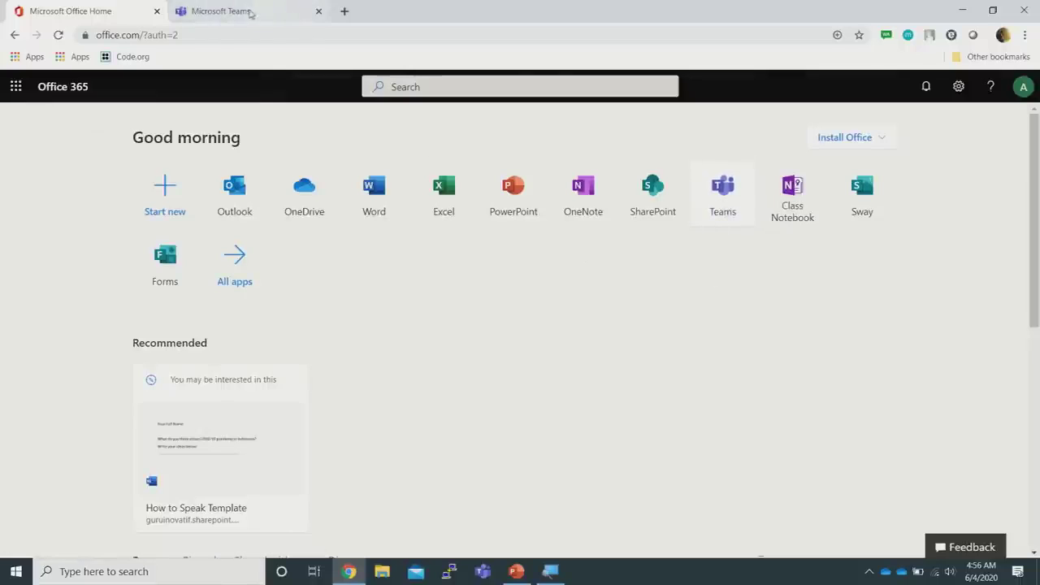
pyautogui.click(249, 12)
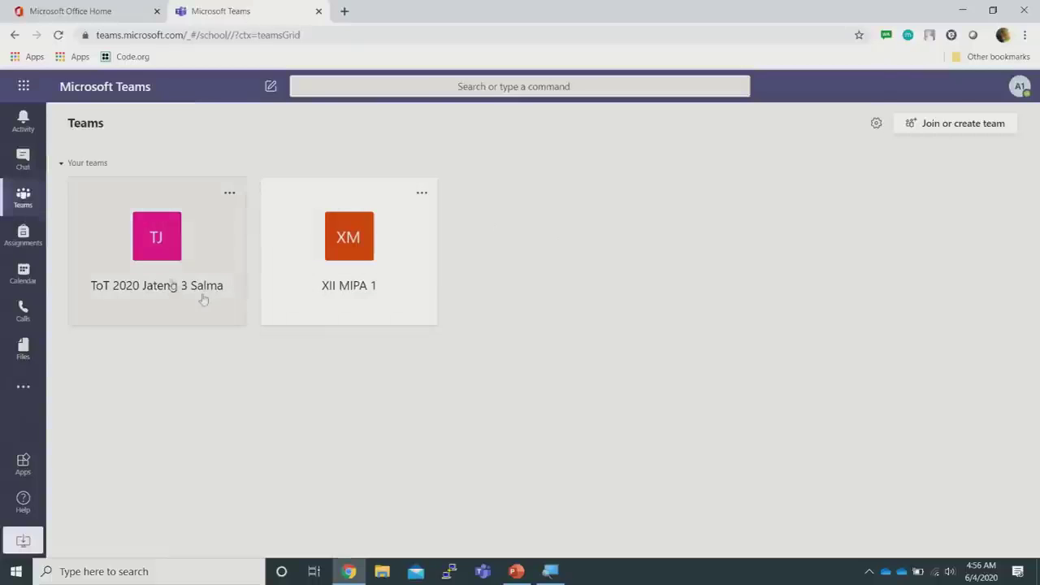
pyautogui.click(341, 301)
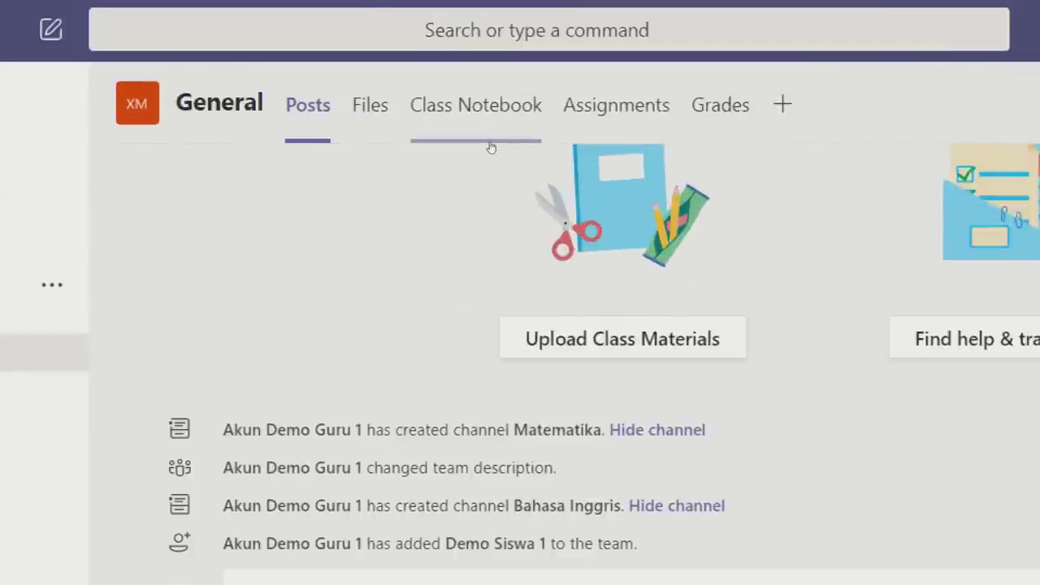
pyautogui.click(484, 134)
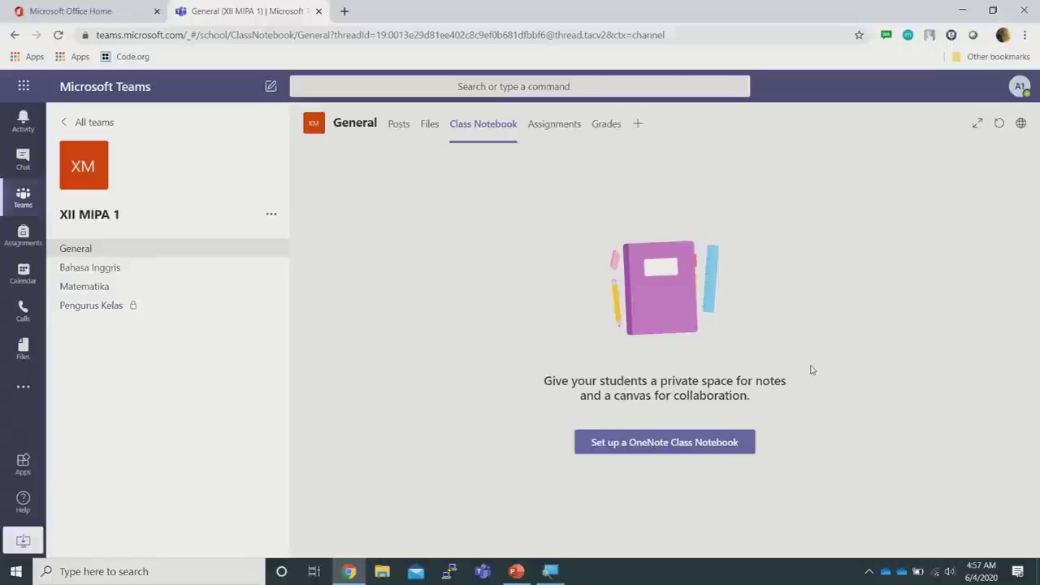
# - Start setting up a OneNote Class Notebook for the team as a blank notebook
pyautogui.moveTo(651, 382); pyautogui.dragTo(787, 391)
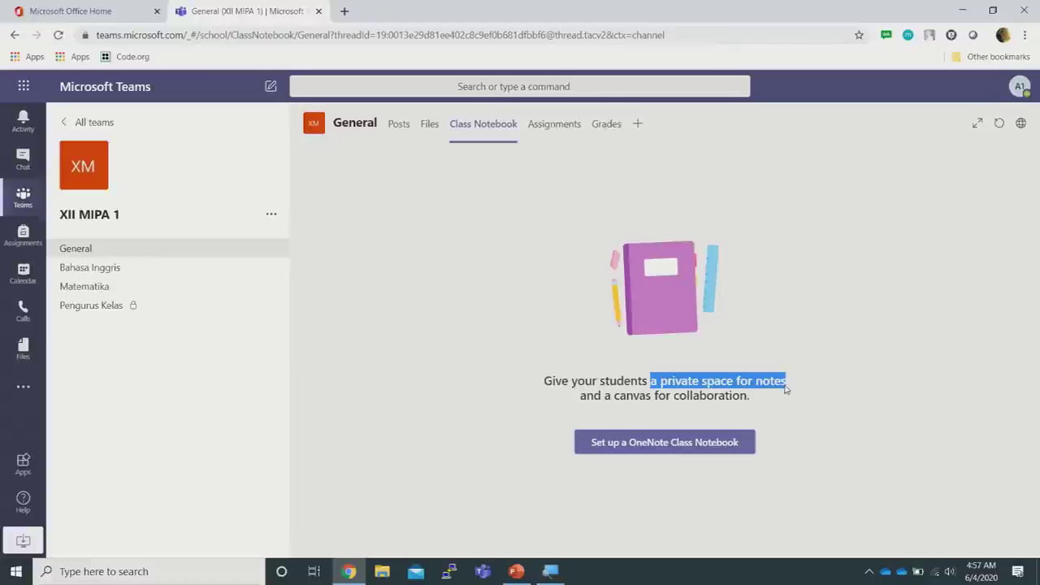
pyautogui.click(764, 403)
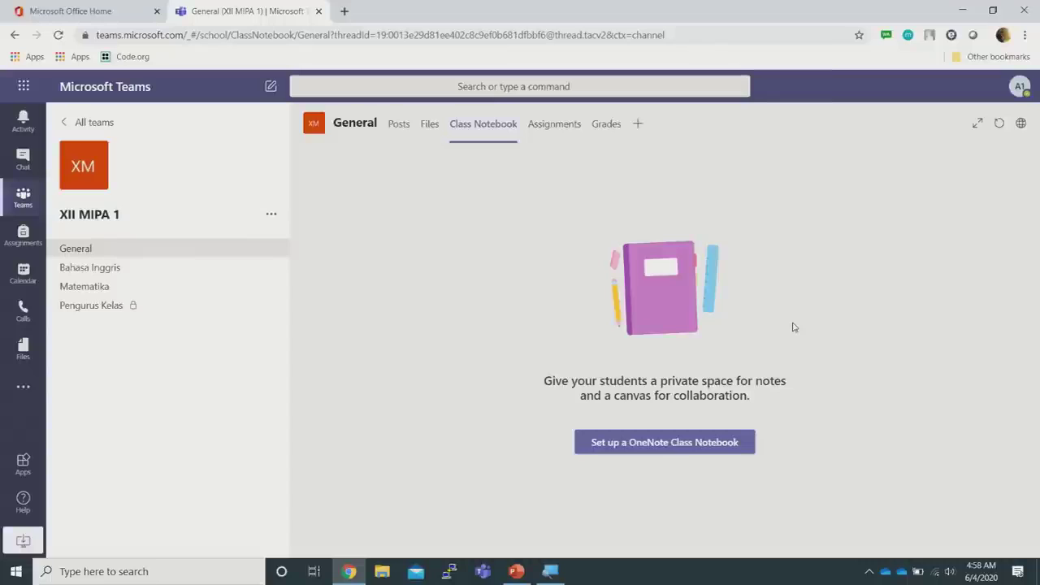
pyautogui.click(672, 451)
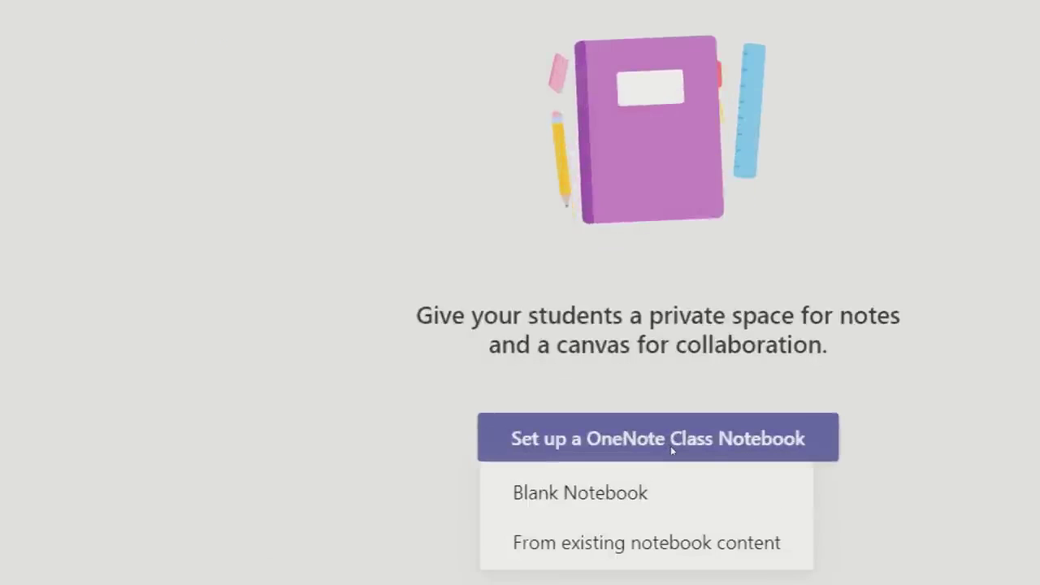
pyautogui.click(682, 491)
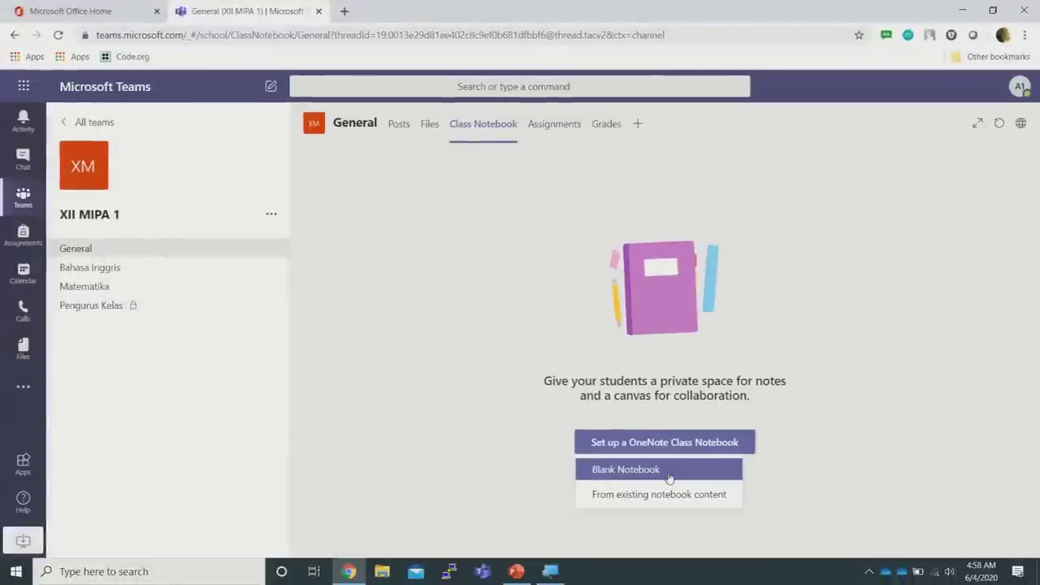
pyautogui.click(668, 472)
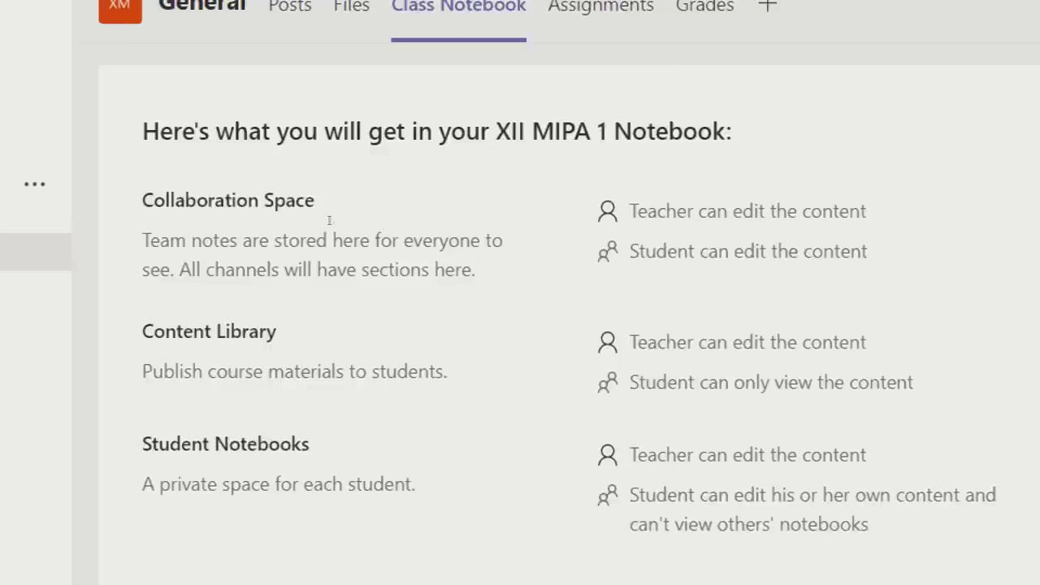
# - Examine the Collaboration Space and Content Library entries in the overview of what the notebook contains
pyautogui.moveTo(153, 200); pyautogui.dragTo(260, 200)
pyautogui.moveTo(378, 218); pyautogui.dragTo(443, 225)
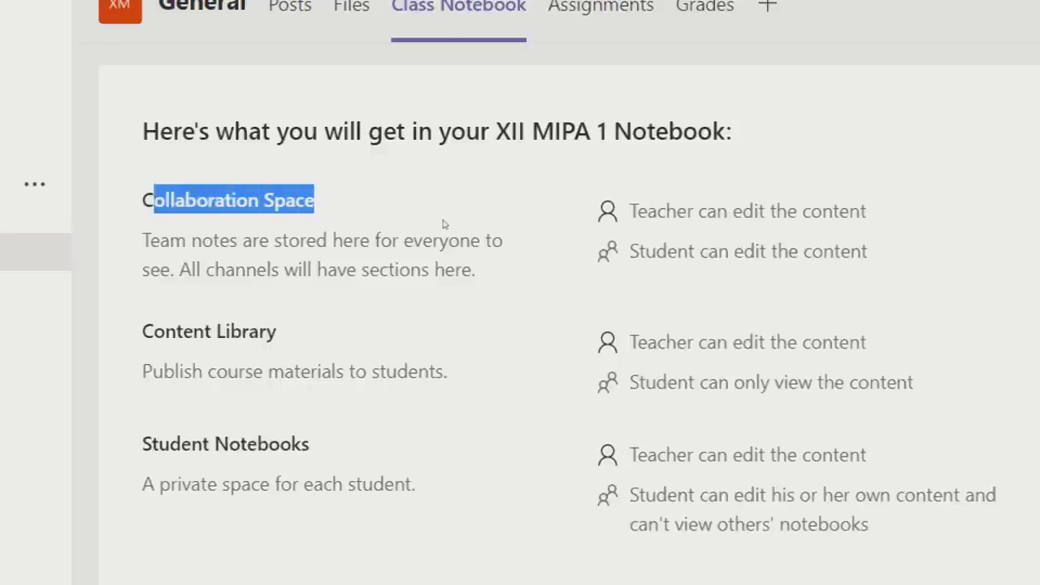
pyautogui.click(332, 287)
pyautogui.moveTo(325, 286); pyautogui.dragTo(414, 291)
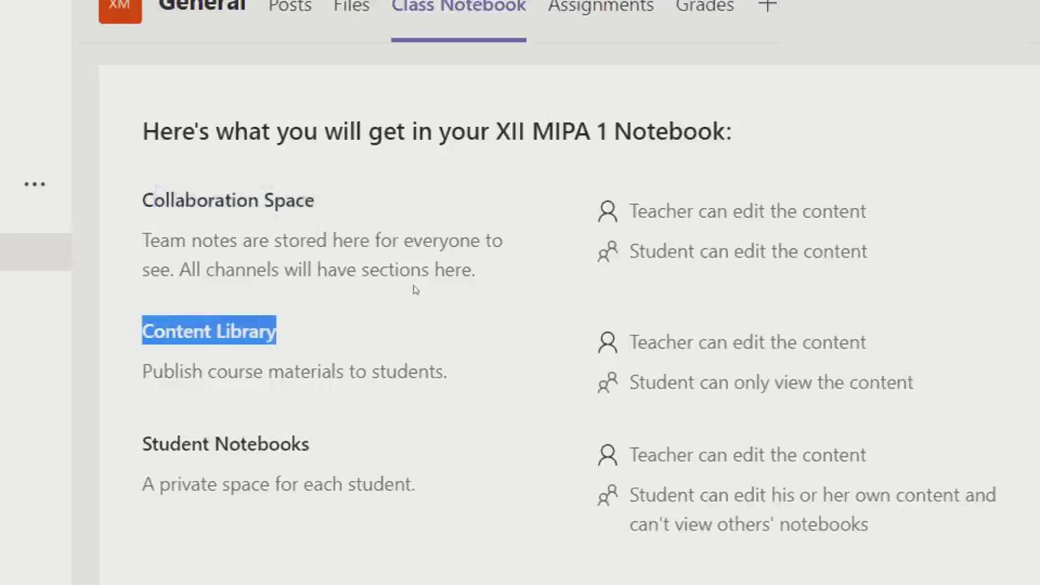
pyautogui.click(355, 347)
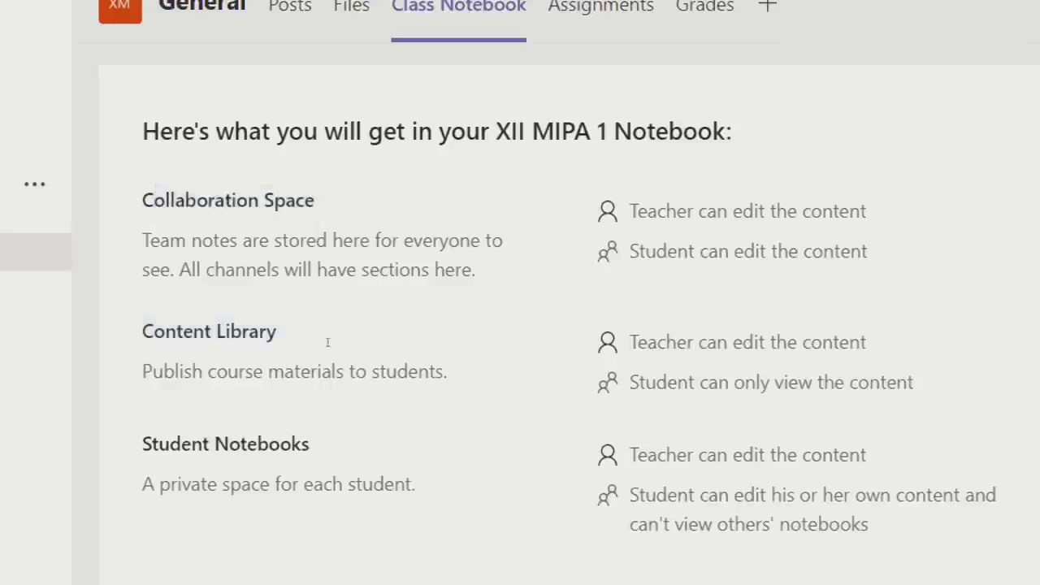
pyautogui.moveTo(327, 342); pyautogui.dragTo(422, 344)
pyautogui.click(378, 341)
# - Review the teacher and student permissions for the Collaboration Space, Content Library and Student Notebooks
pyautogui.tripleClick(328, 217)
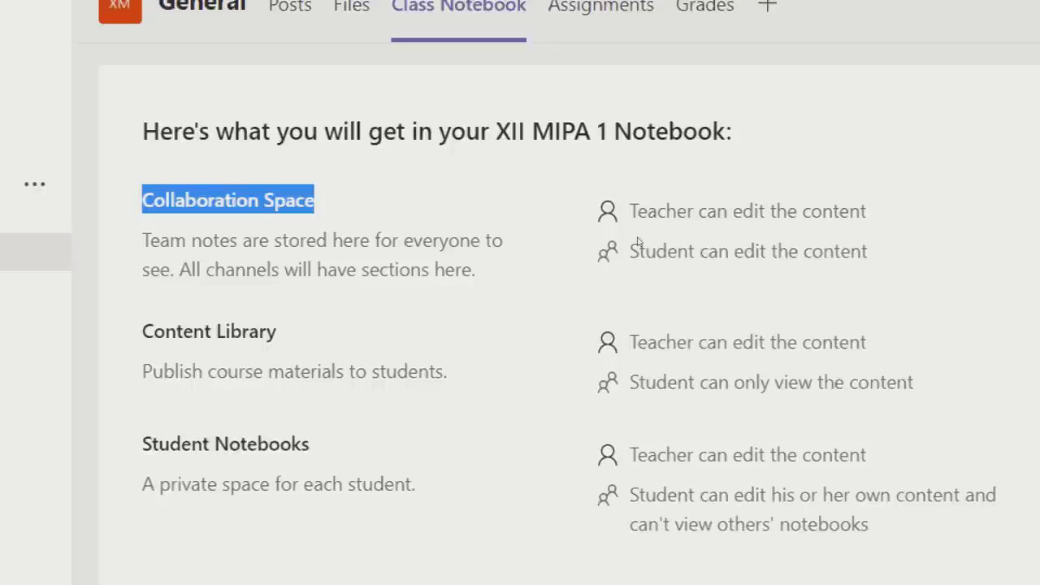
pyautogui.click(361, 335)
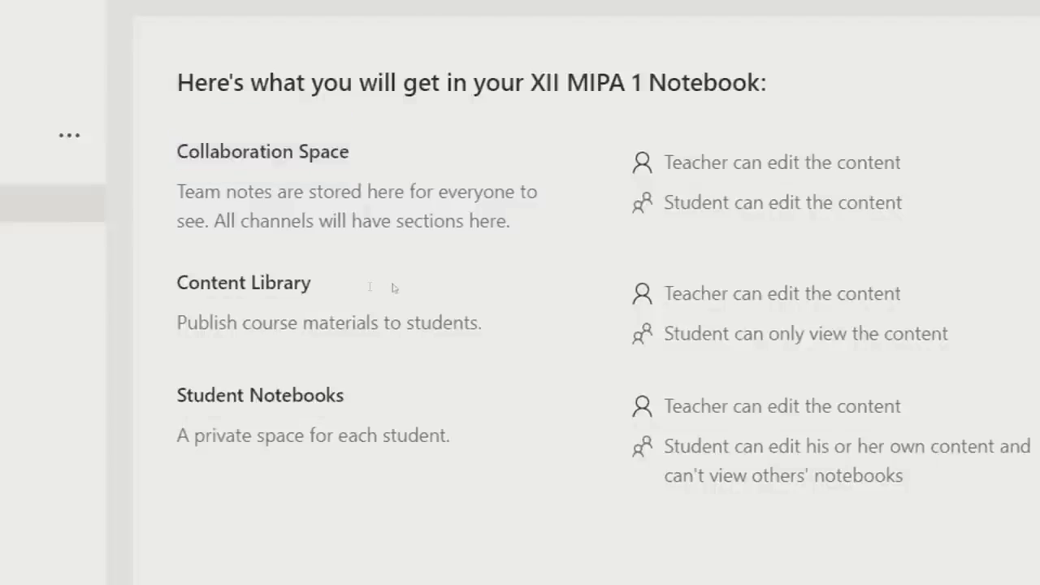
pyautogui.tripleClick(341, 286)
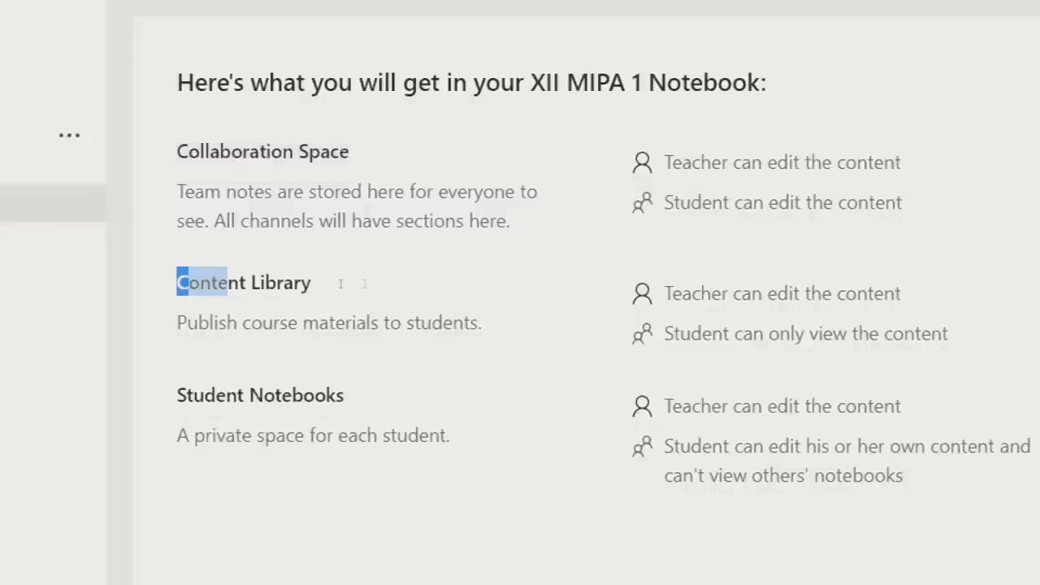
pyautogui.click(385, 292)
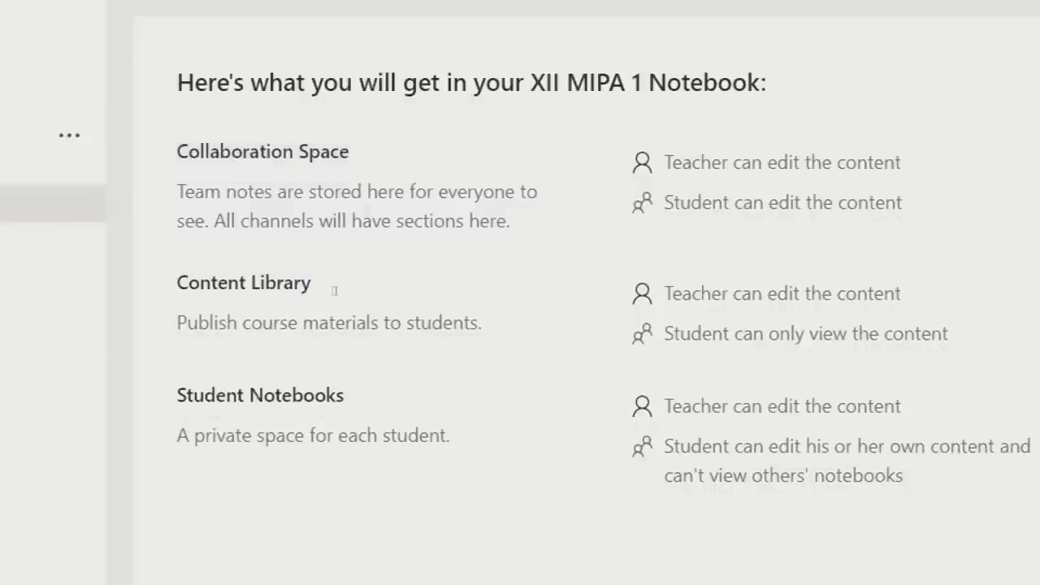
pyautogui.tripleClick(406, 290)
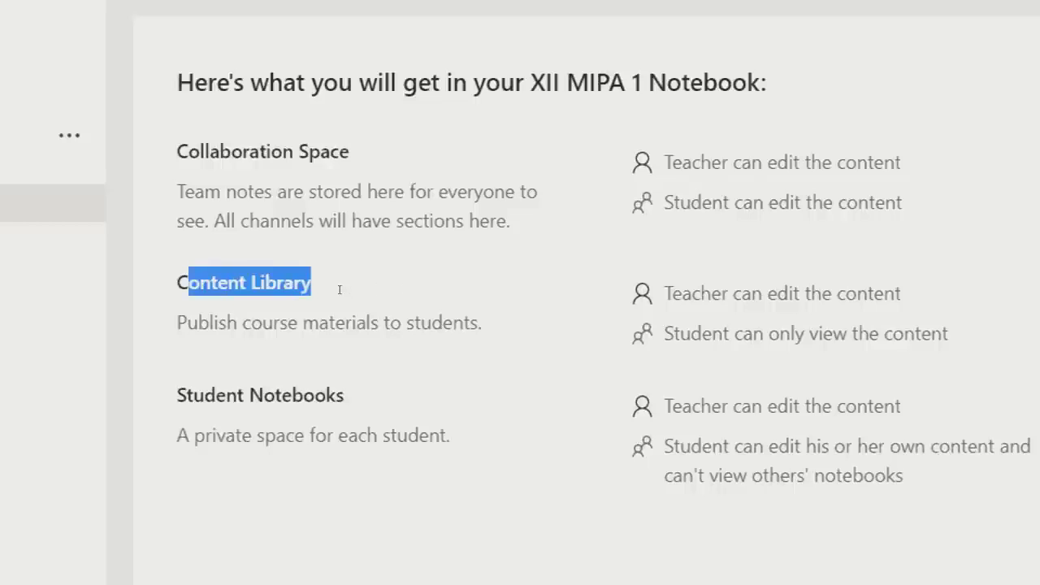
pyautogui.click(333, 287)
pyautogui.tripleClick(355, 288)
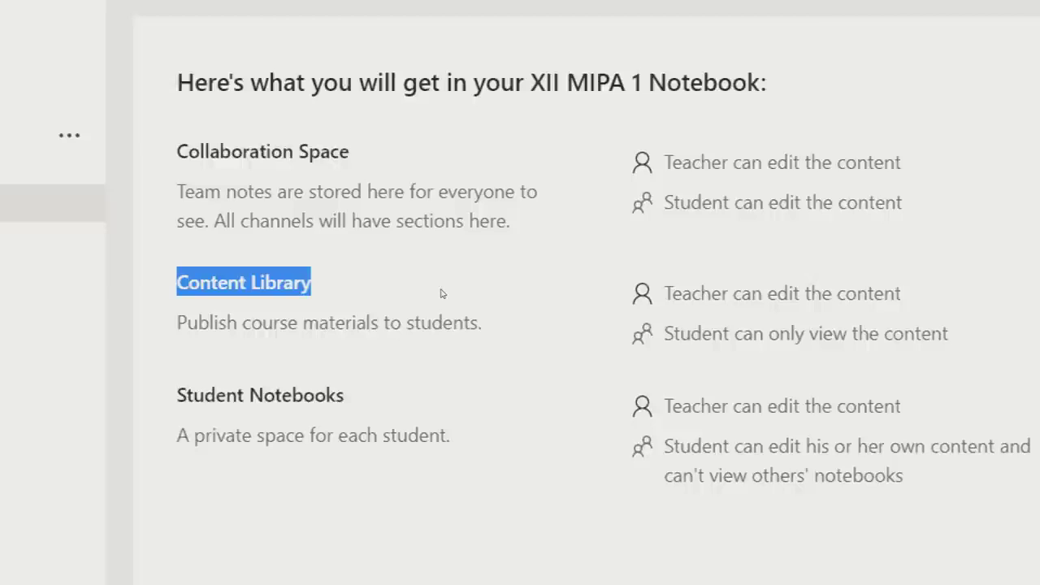
pyautogui.moveTo(571, 309); pyautogui.dragTo(761, 309)
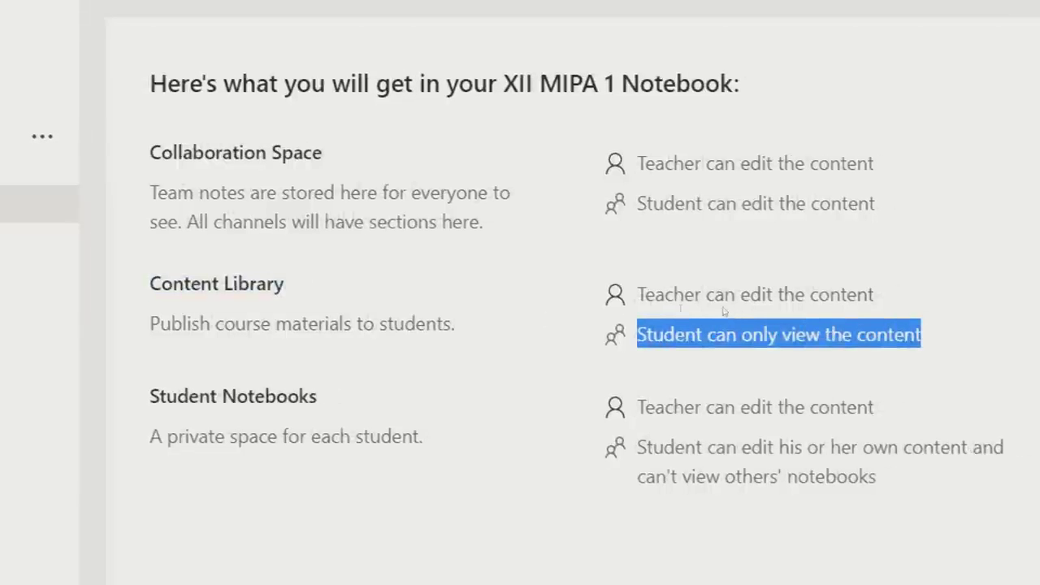
pyautogui.click(655, 305)
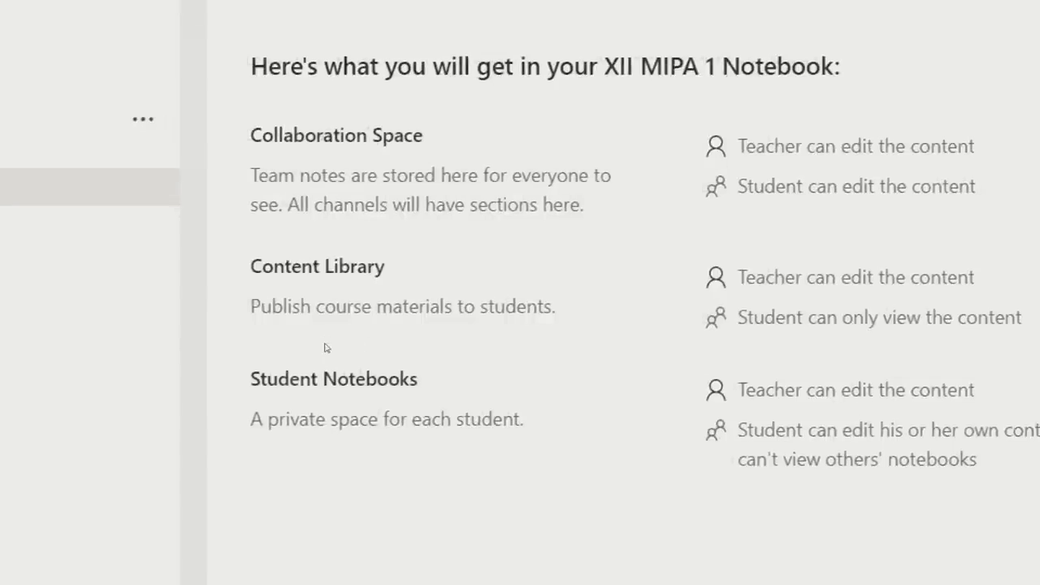
pyautogui.moveTo(328, 342); pyautogui.dragTo(432, 348)
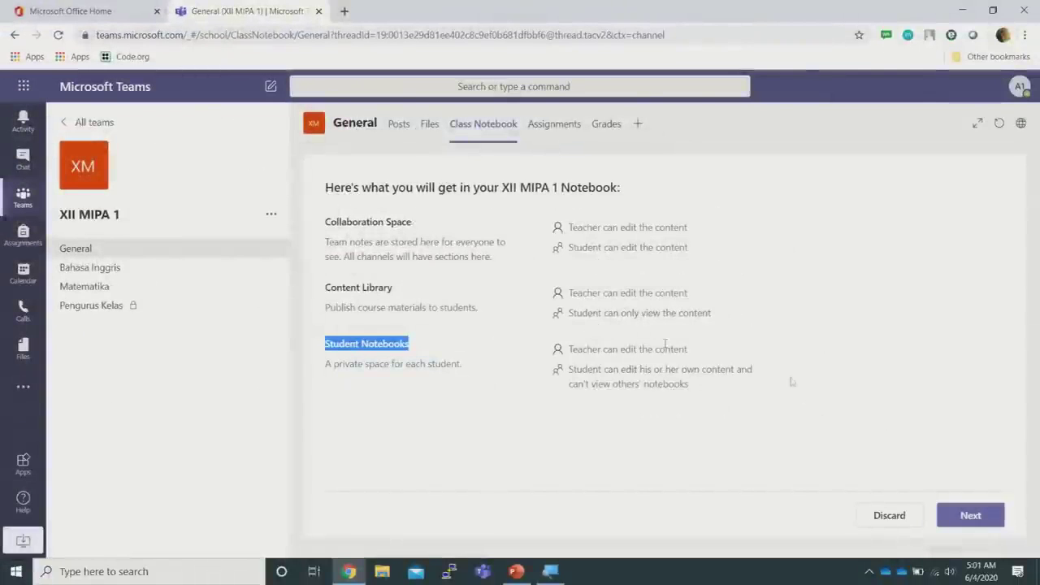
# - Proceed to the student section setup and remove the suggested sections Handouts, Class Notes, Homework and Quizzes
pyautogui.click(978, 517)
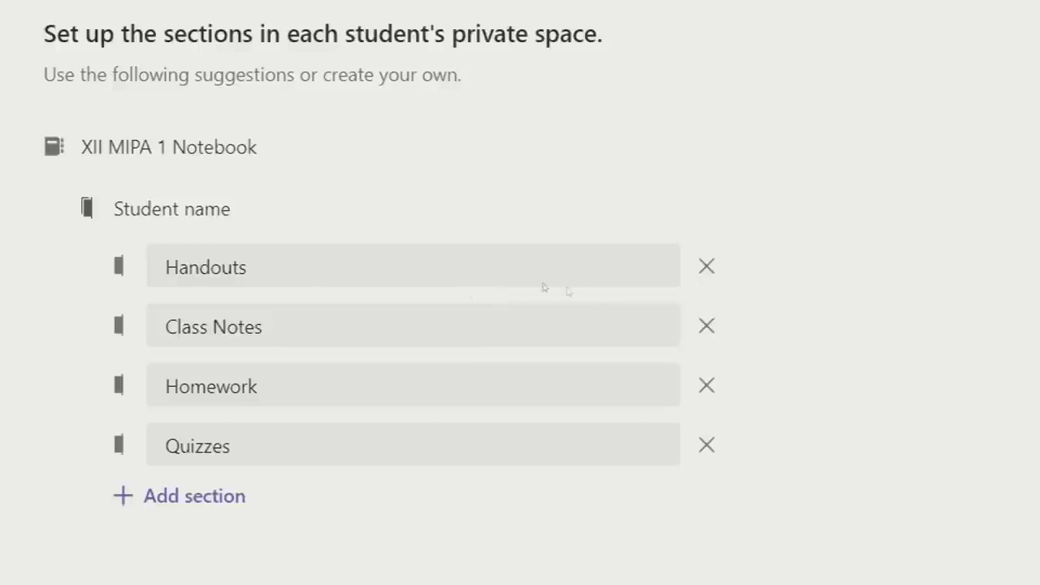
pyautogui.click(664, 307)
pyautogui.click(661, 305)
pyautogui.click(660, 306)
pyautogui.click(658, 305)
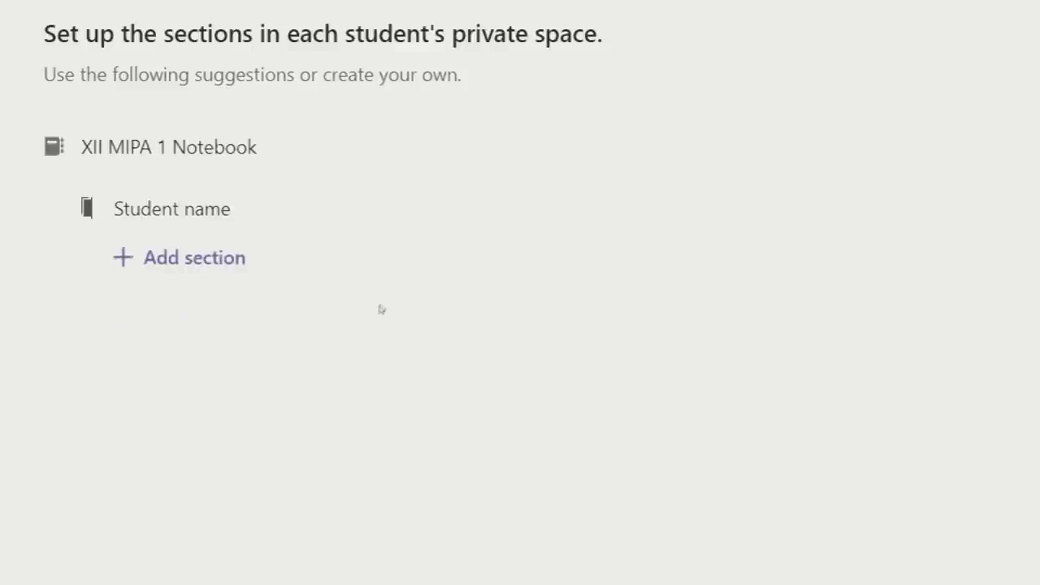
# - Add the sections Buku Tugas and Buku Catatan to each student's private space and create the notebook
pyautogui.press('Return')
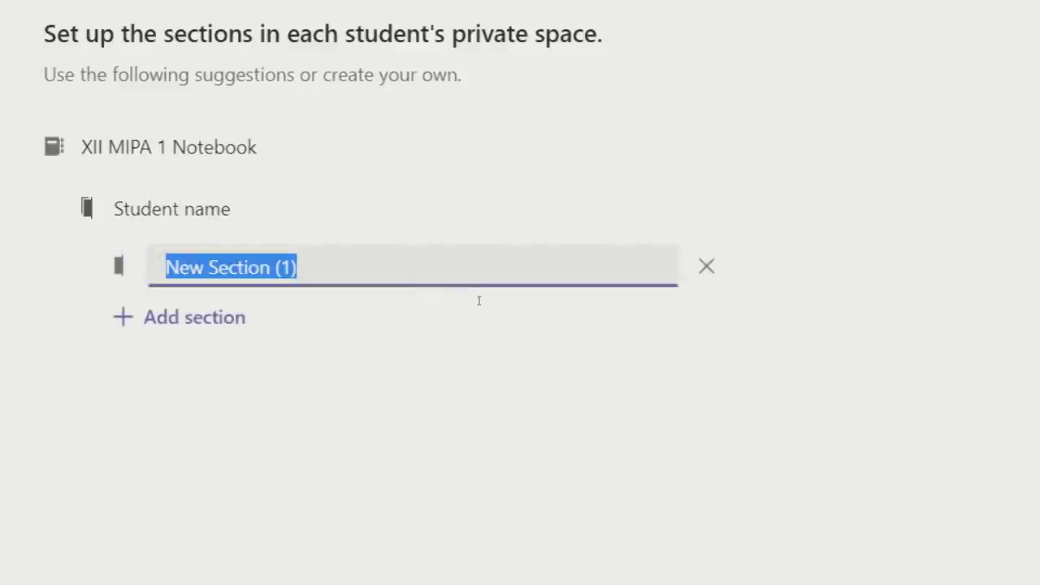
pyautogui.write('Buku Tugas')
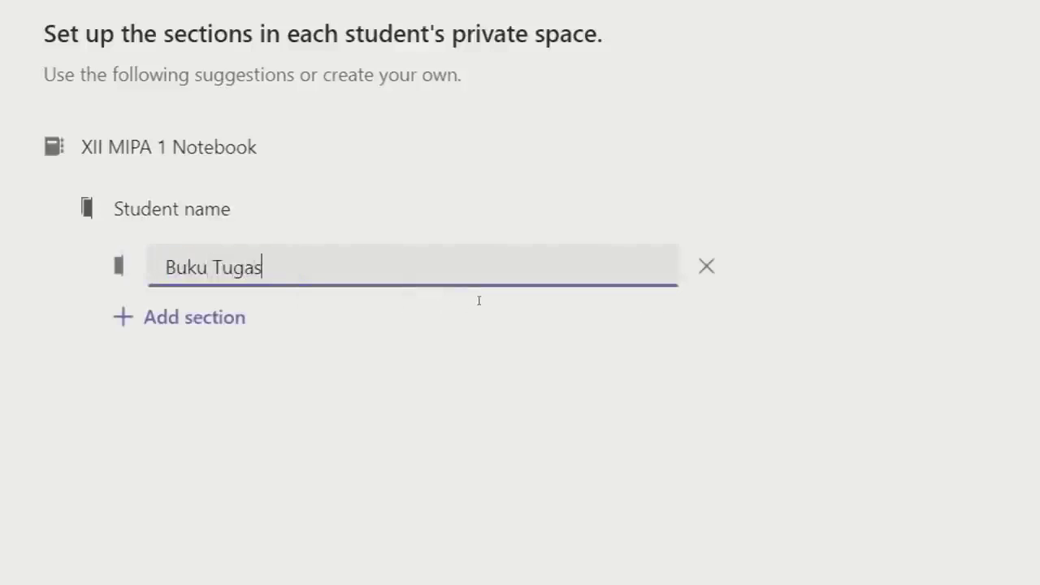
pyautogui.click(397, 330)
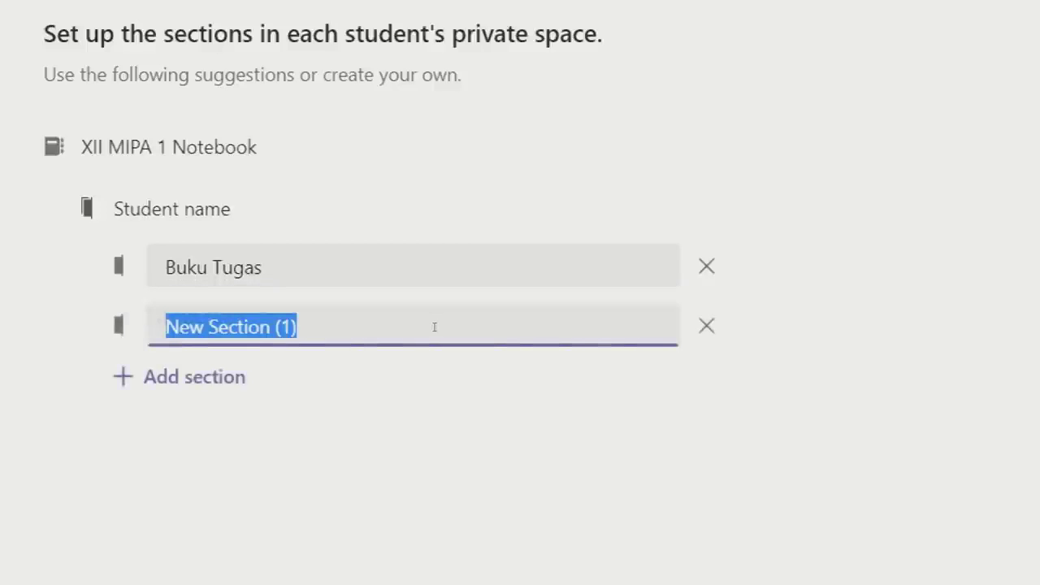
pyautogui.write('Buku Catatan')
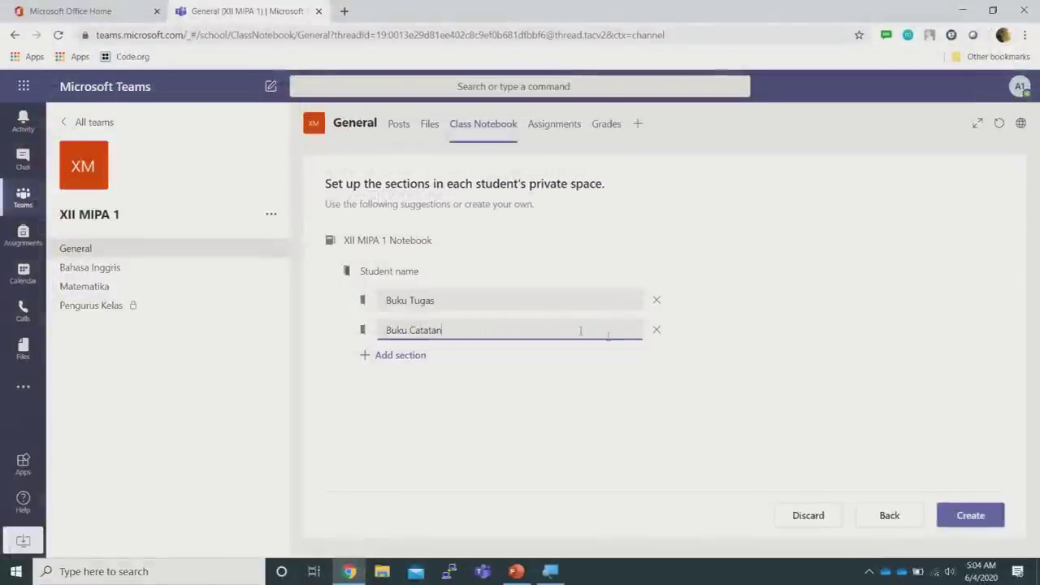
pyautogui.click(980, 516)
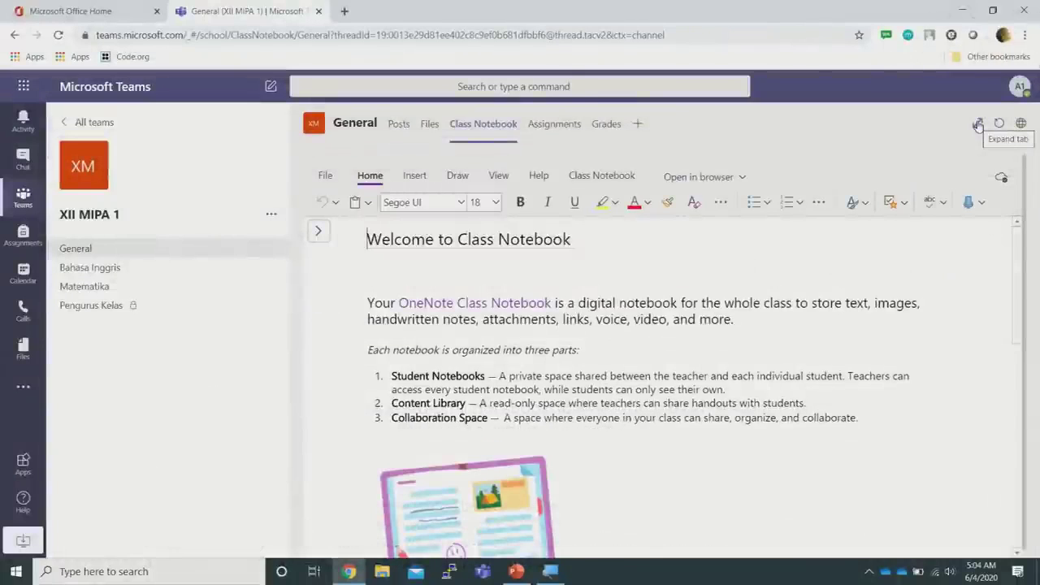
# - Expand the Class Notebook to the full Teams view and show the notebook's navigation of sections and pages
pyautogui.click(916, 246)
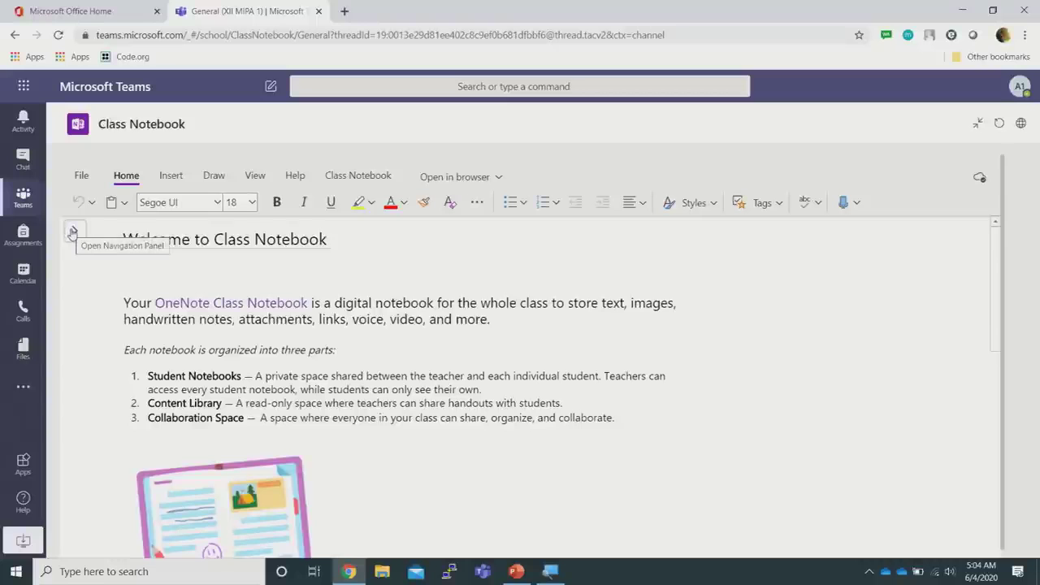
pyautogui.press('super')
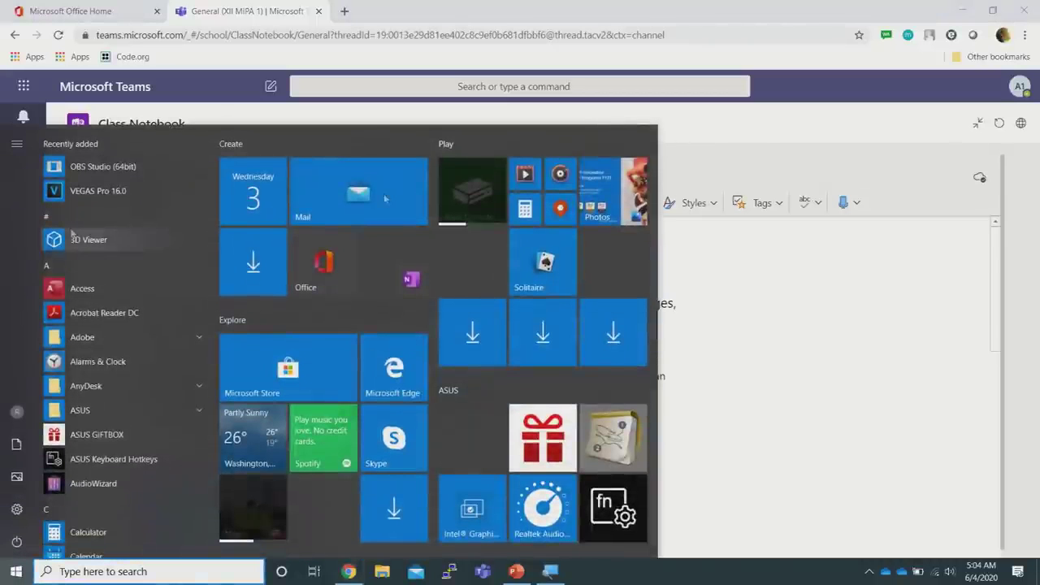
pyautogui.press('super')
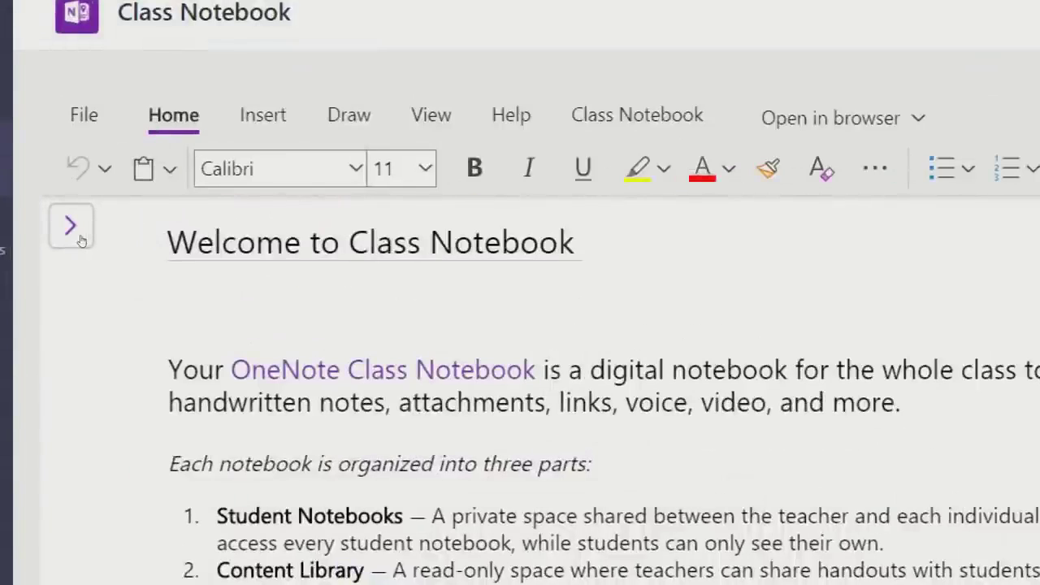
pyautogui.click(81, 238)
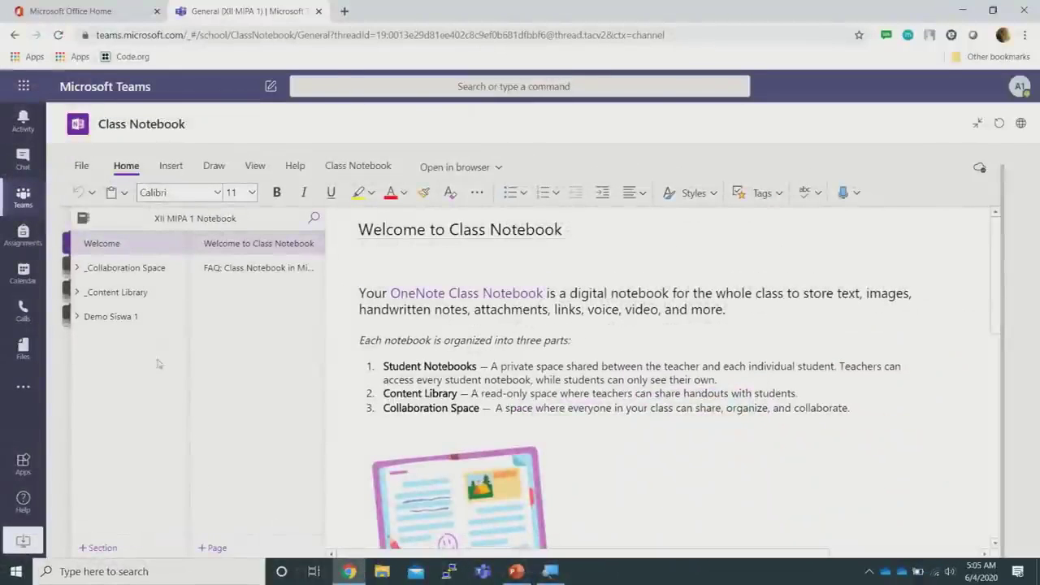
# - Add a section named Bab 1 Weather to the notebook's Content Library
pyautogui.click(76, 293)
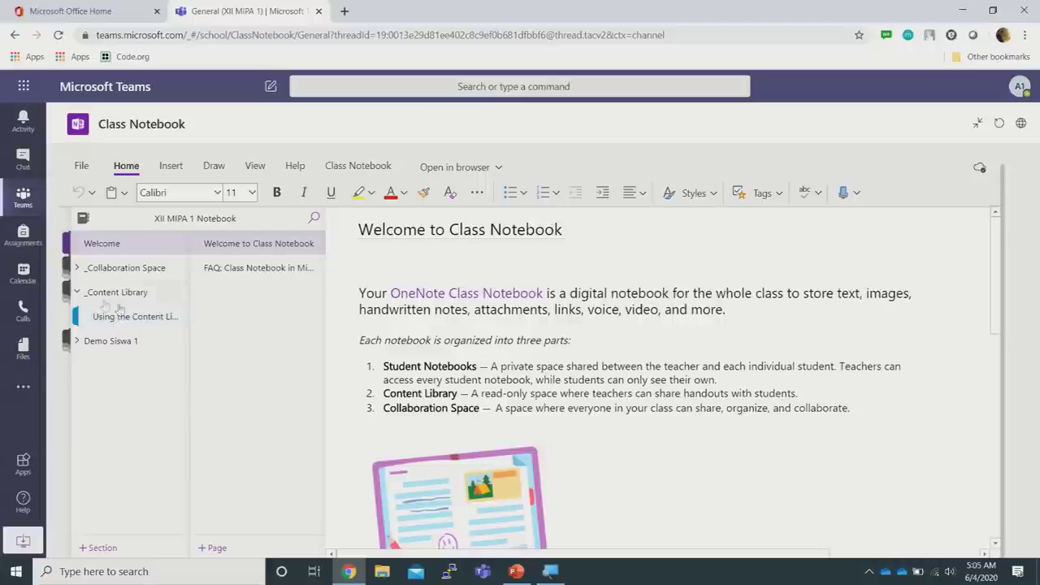
pyautogui.click(122, 318)
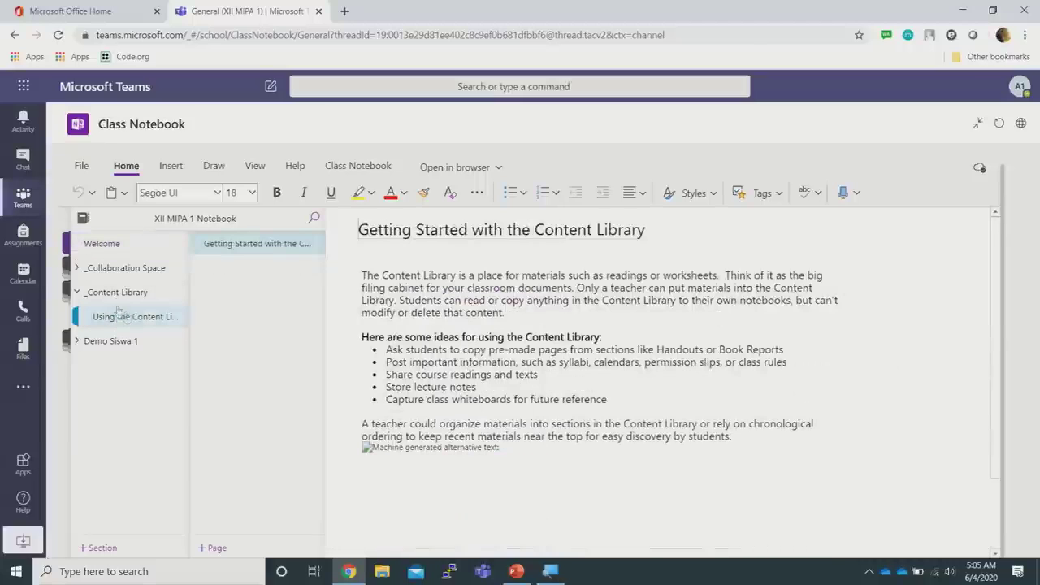
pyautogui.click(124, 550)
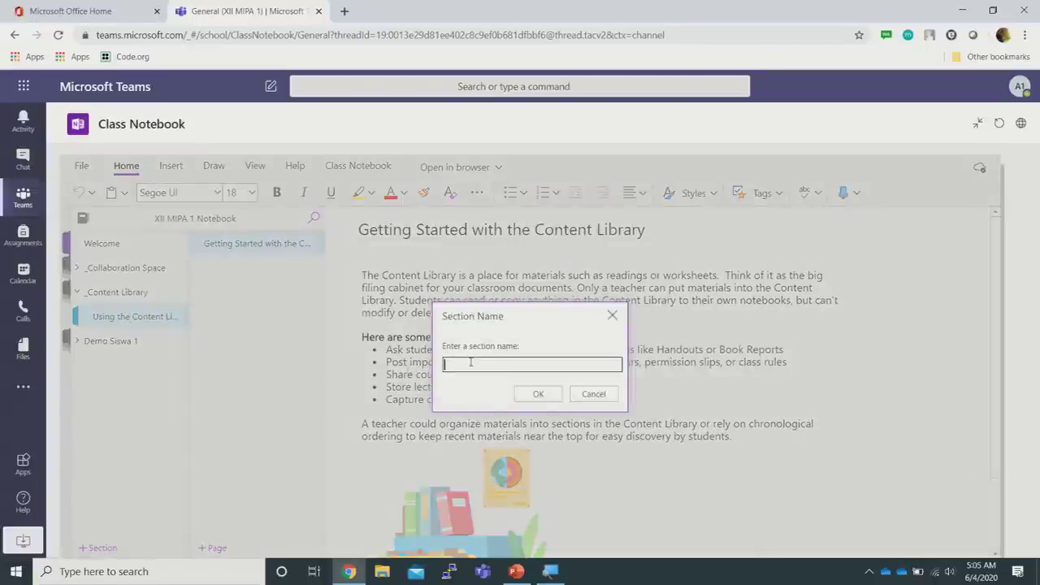
pyautogui.write('Bab 1')
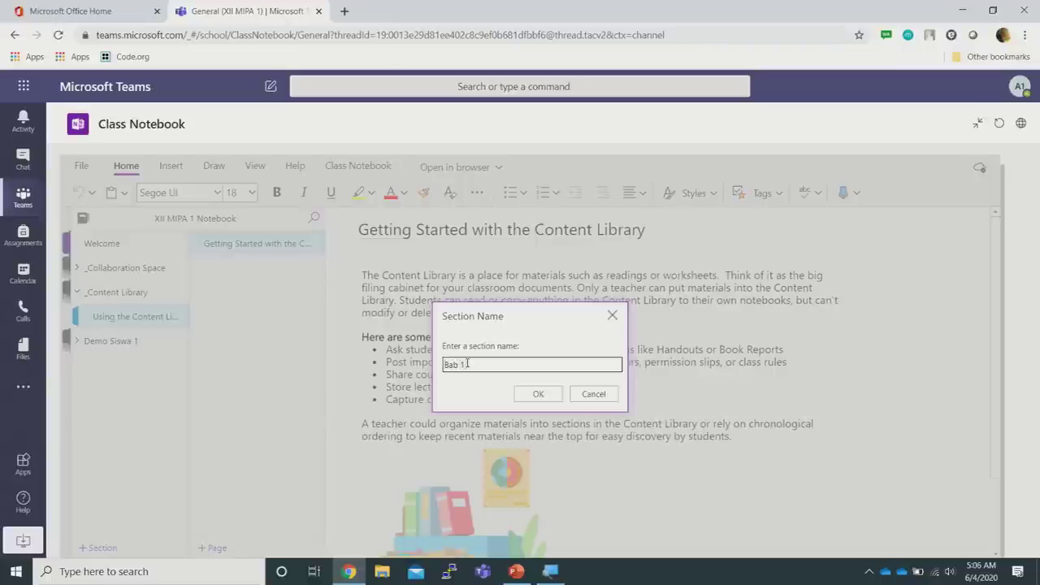
pyautogui.write(' weather')
pyautogui.press('Left')
pyautogui.press('Left')
pyautogui.press('Left')
pyautogui.press('Left')
pyautogui.press('Left')
pyautogui.press('Left')
pyautogui.press('BackSpace')
pyautogui.write('W')
pyautogui.press('BackSpace')
pyautogui.click(542, 393)
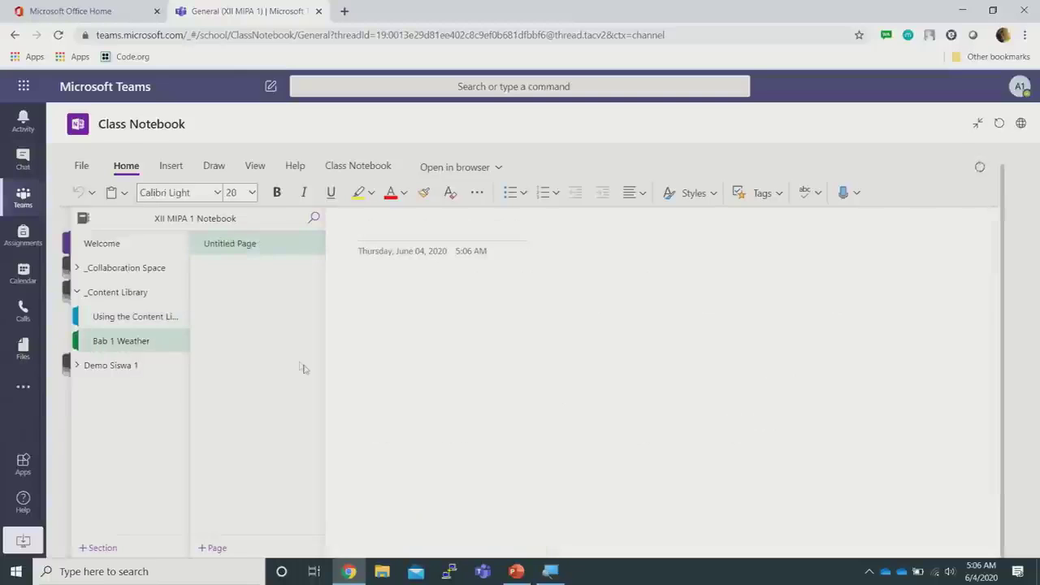
# - Permanently delete the Using the Content Library section from the Content Library
pyautogui.click(135, 323)
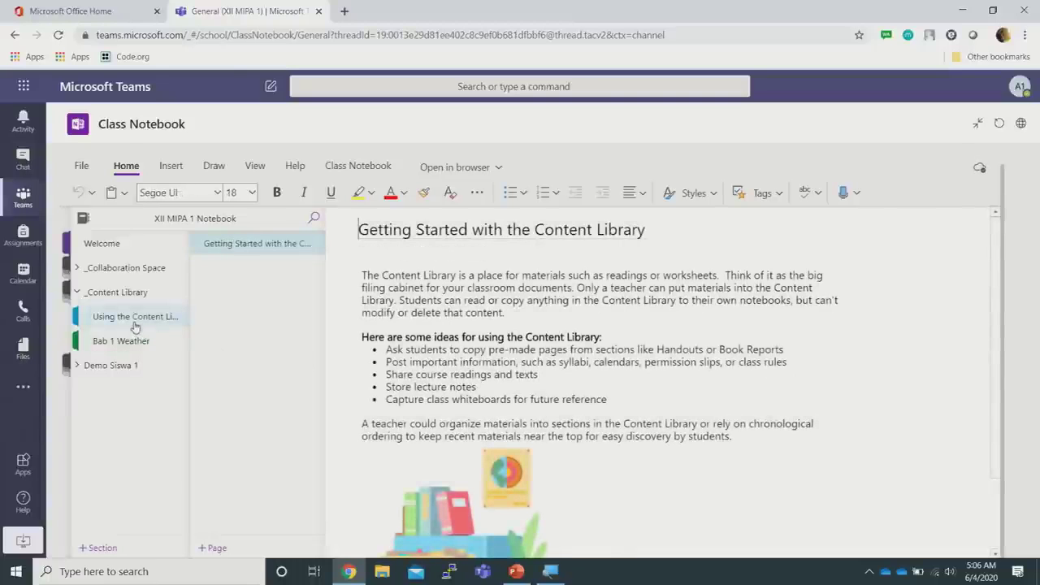
pyautogui.rightClick(135, 324)
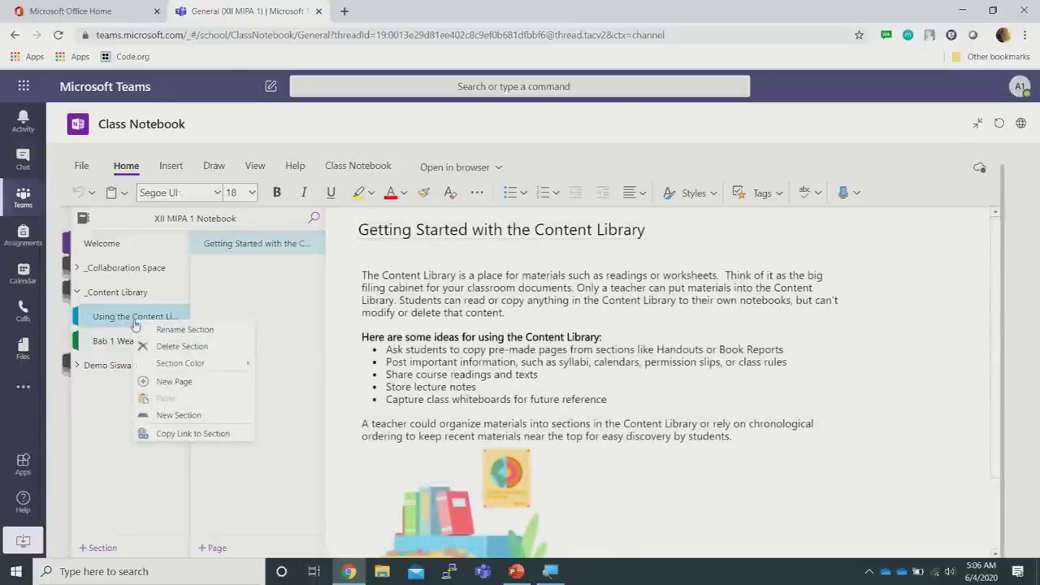
pyautogui.click(98, 378)
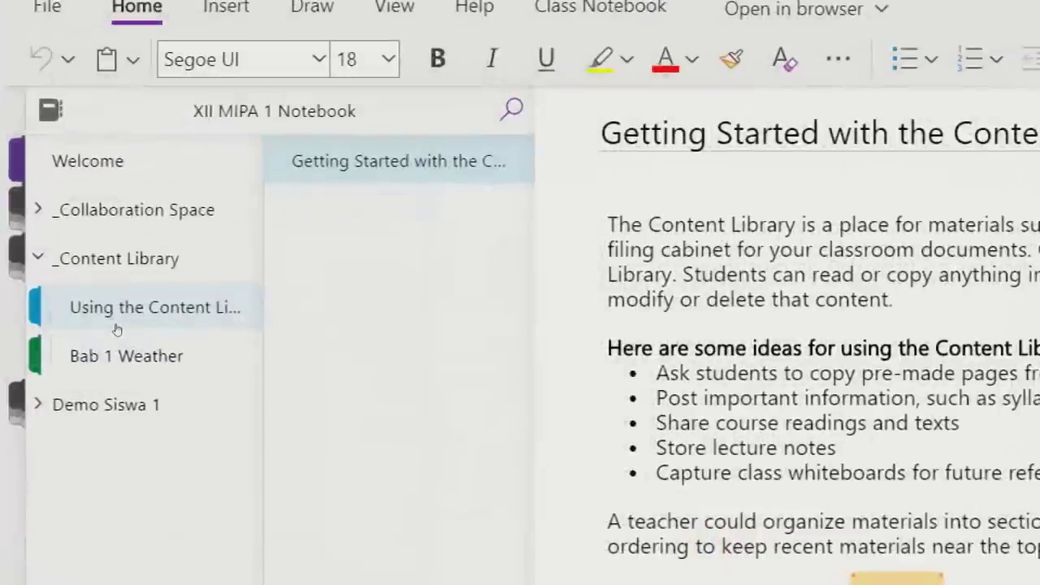
pyautogui.rightClick(120, 322)
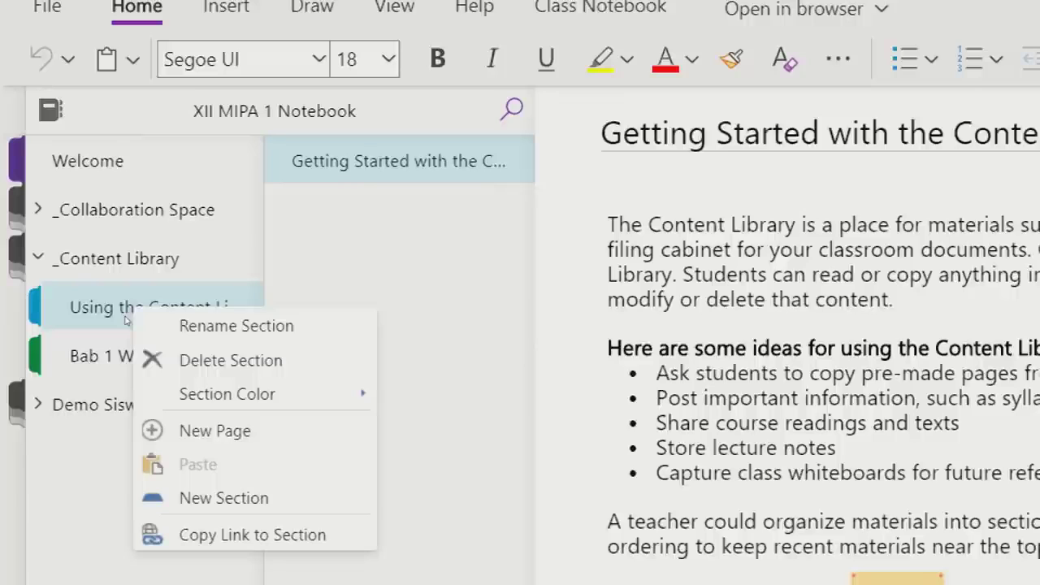
pyautogui.click(176, 349)
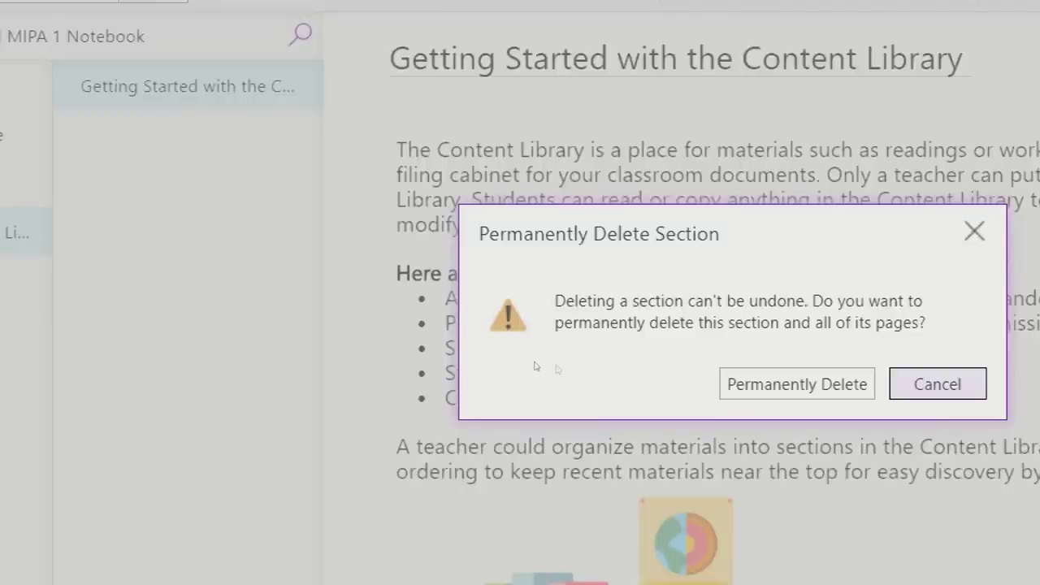
pyautogui.hotkey('shift', 'Tab')
pyautogui.press('Return')
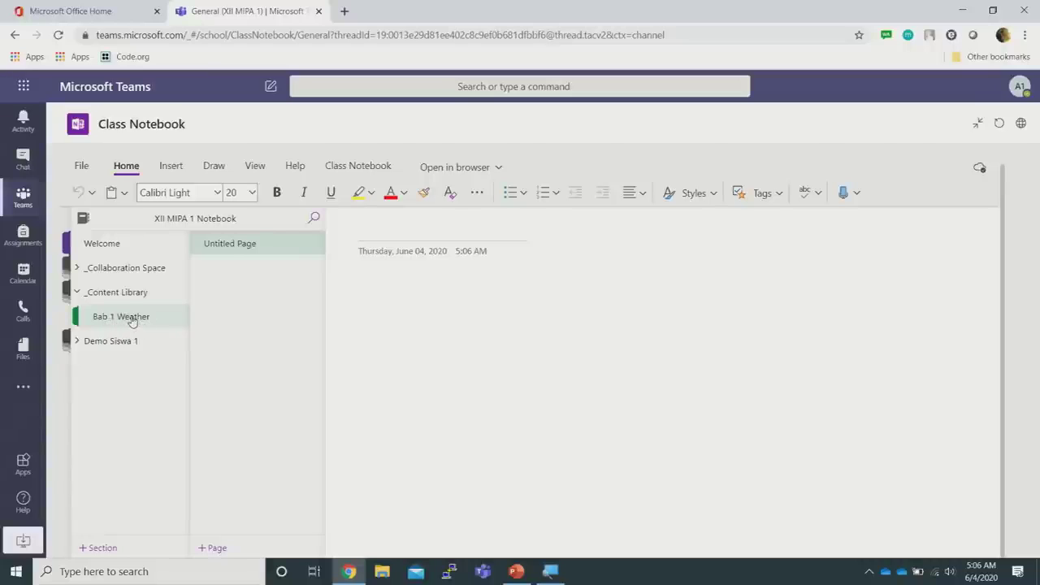
# - Title the untitled page in the Bab 1 Weather section Summer and add a second page titled Winter
pyautogui.click(248, 248)
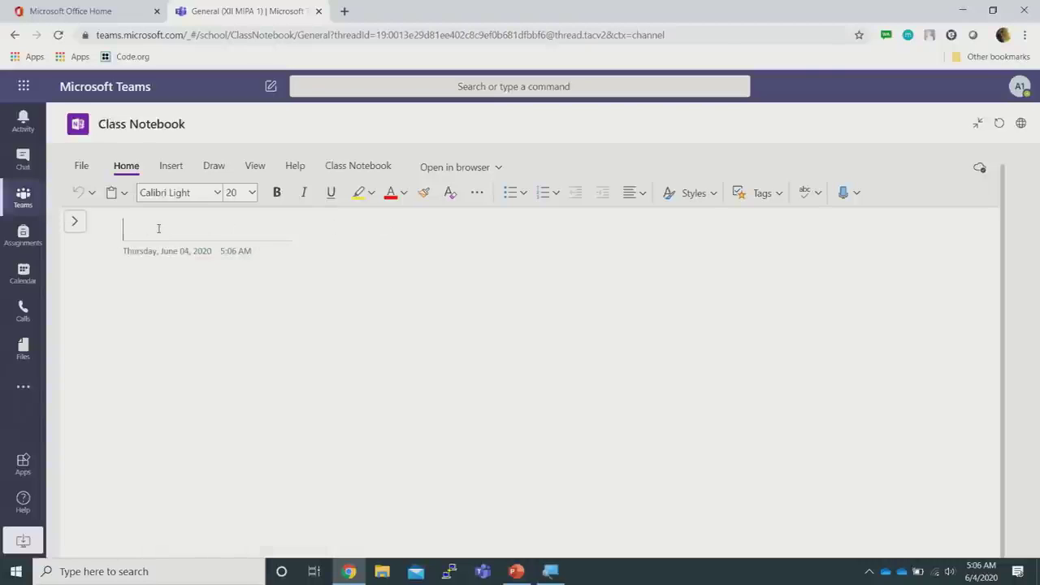
pyautogui.write('Summer')
pyautogui.click(74, 221)
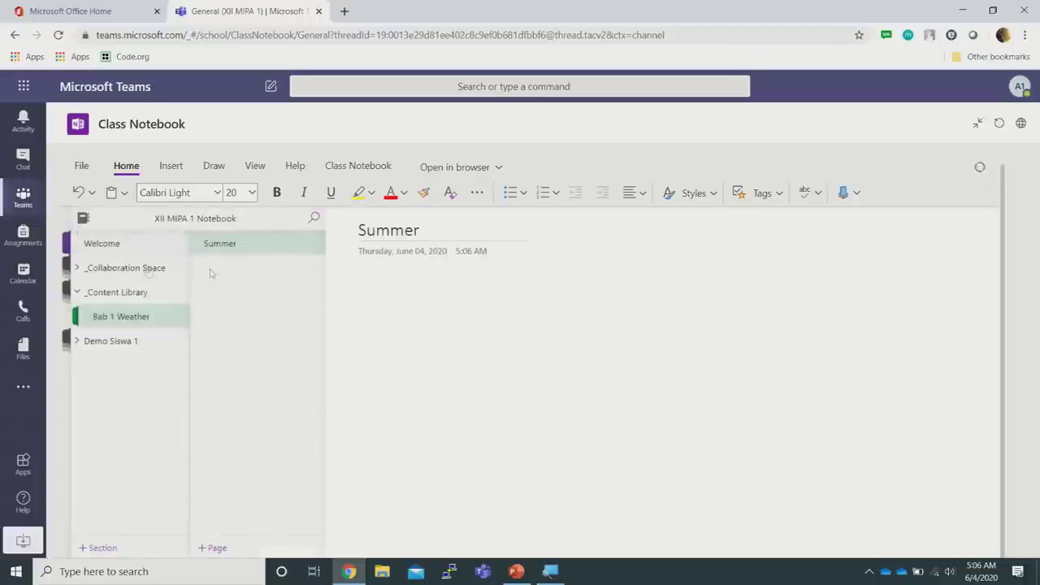
pyautogui.click(216, 548)
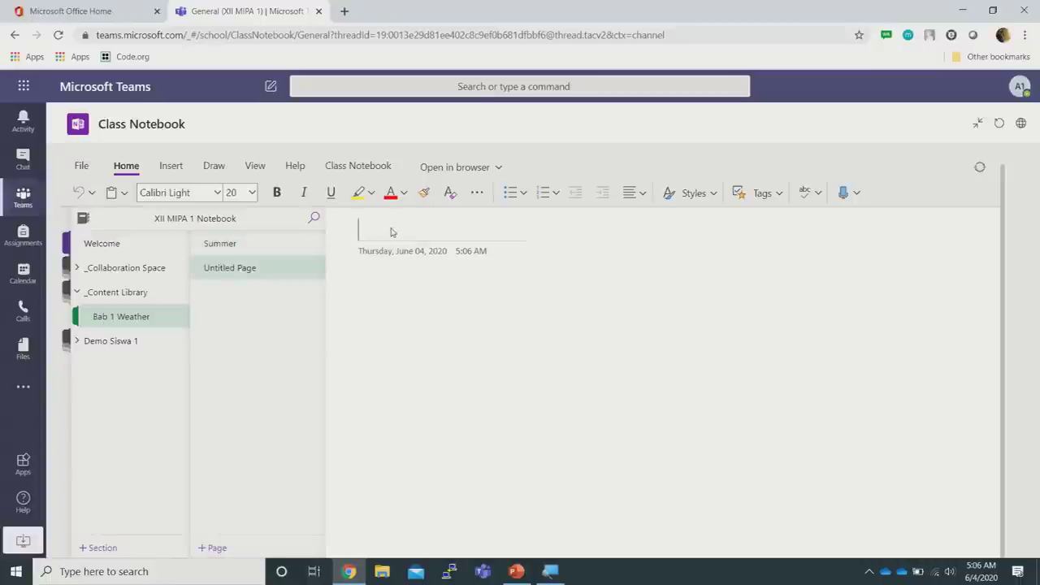
pyautogui.write('Winter')
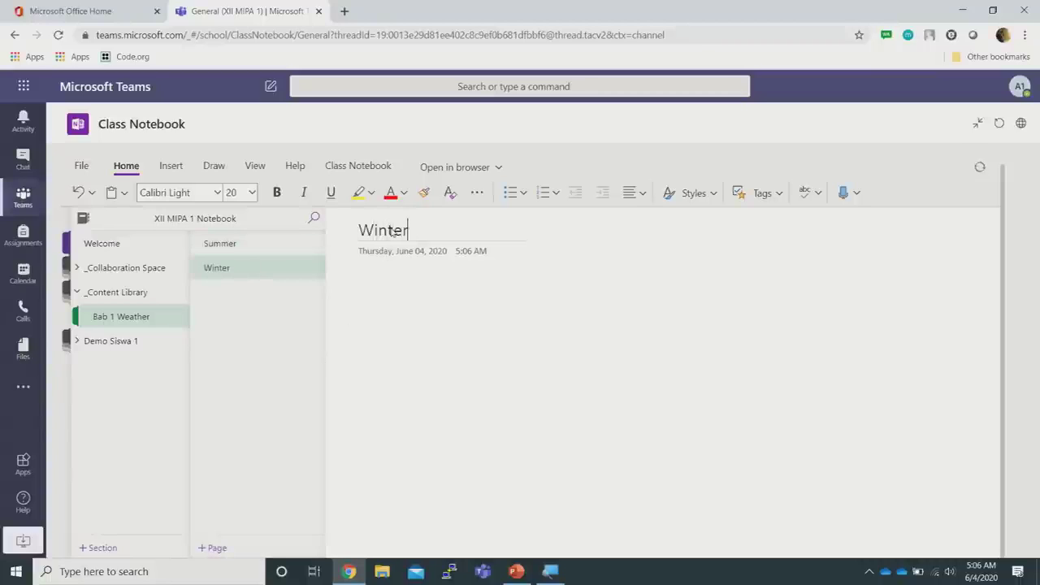
# - Add a third page titled Autumn to the Bab 1 Weather section and show the notebook navigation again
pyautogui.click(218, 548)
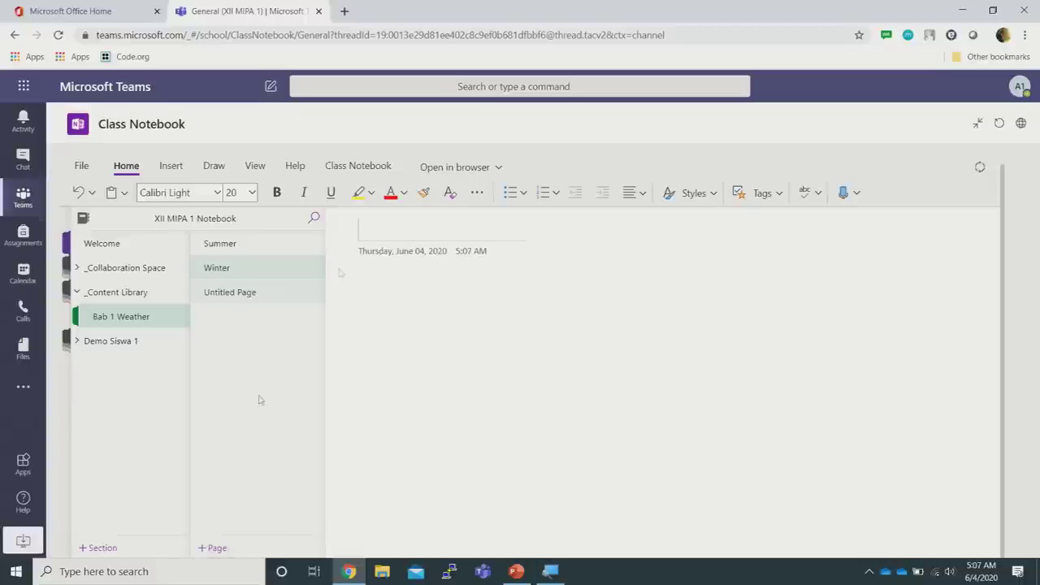
pyautogui.click(376, 234)
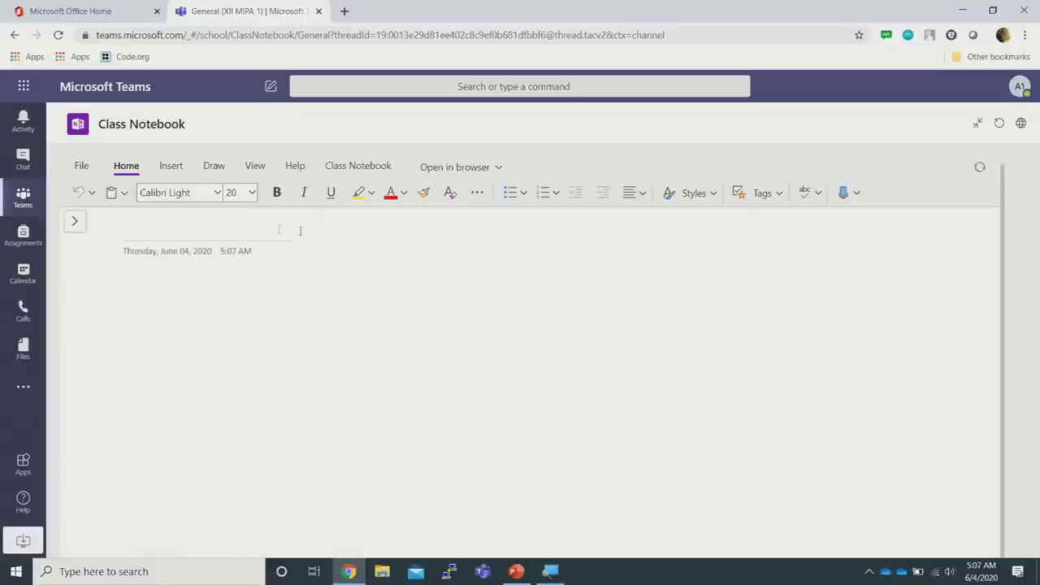
pyautogui.click(257, 232)
pyautogui.write('Autu')
pyautogui.press('BackSpace')
pyautogui.write('tumn')
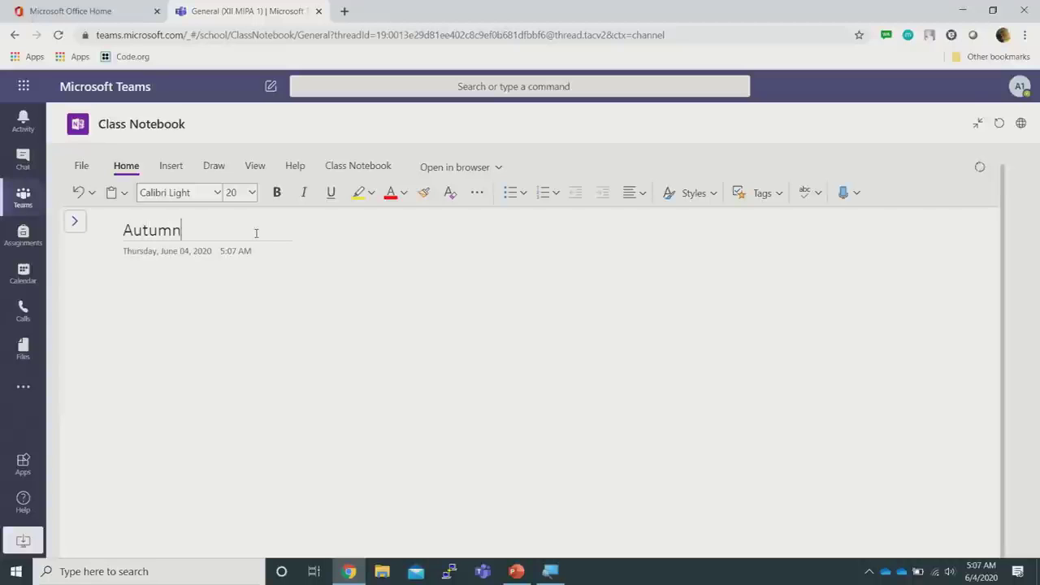
pyautogui.click(73, 224)
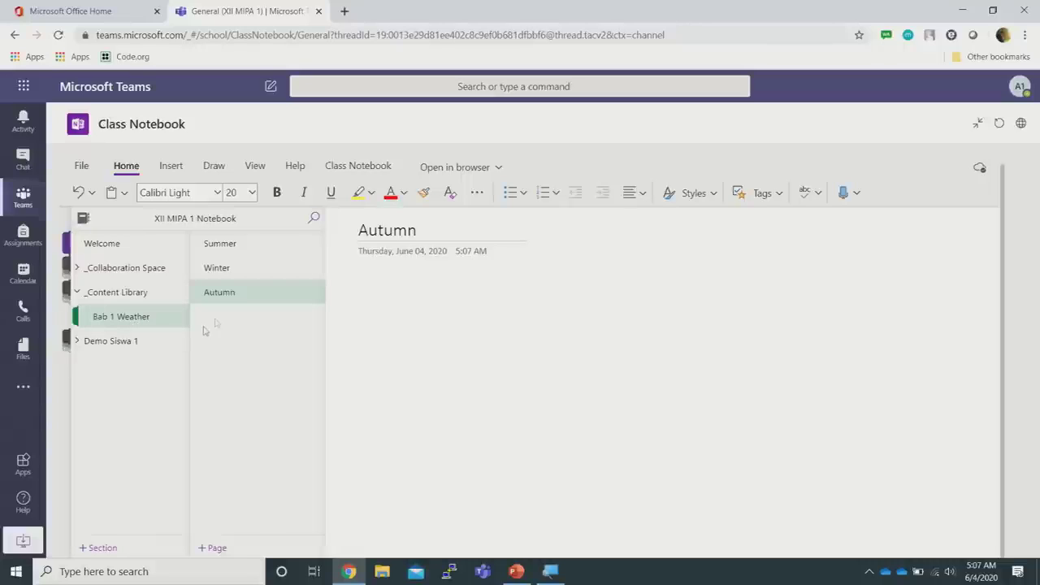
# - Expand the demo student's private notebook and look through its Buku Catatan and Buku Tugas sections
pyautogui.click(229, 247)
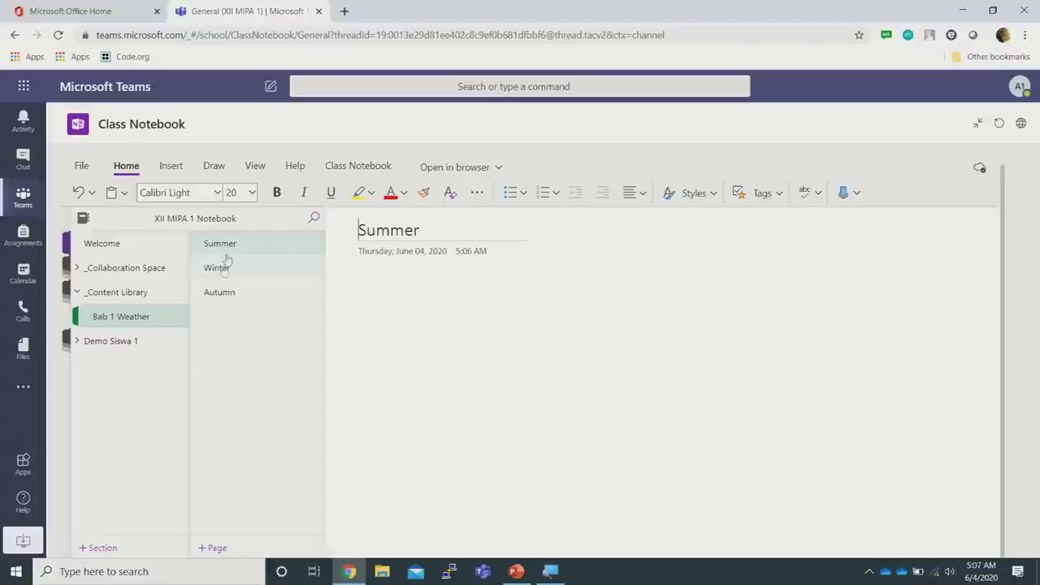
pyautogui.click(78, 341)
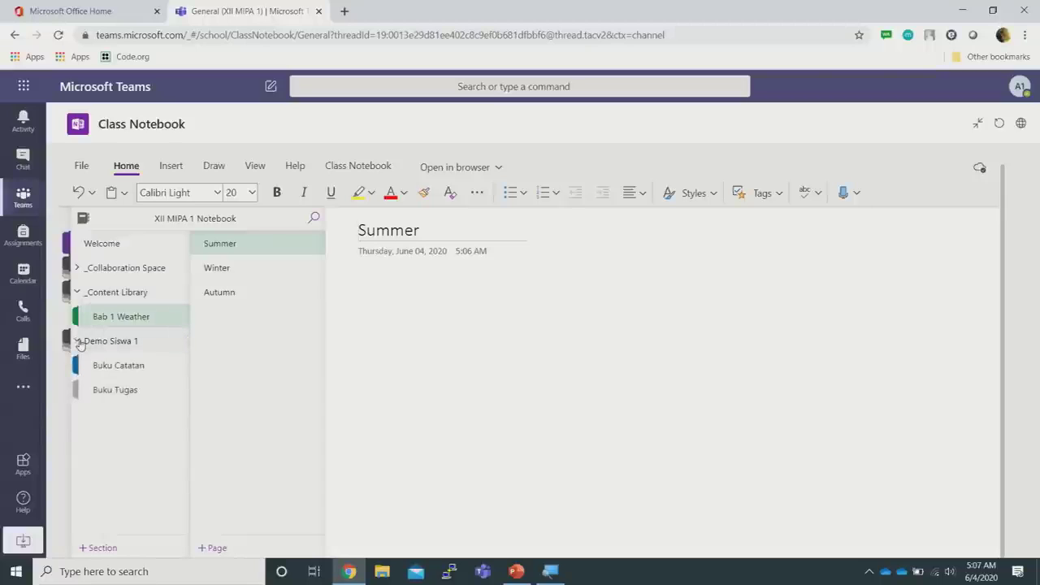
pyautogui.click(125, 376)
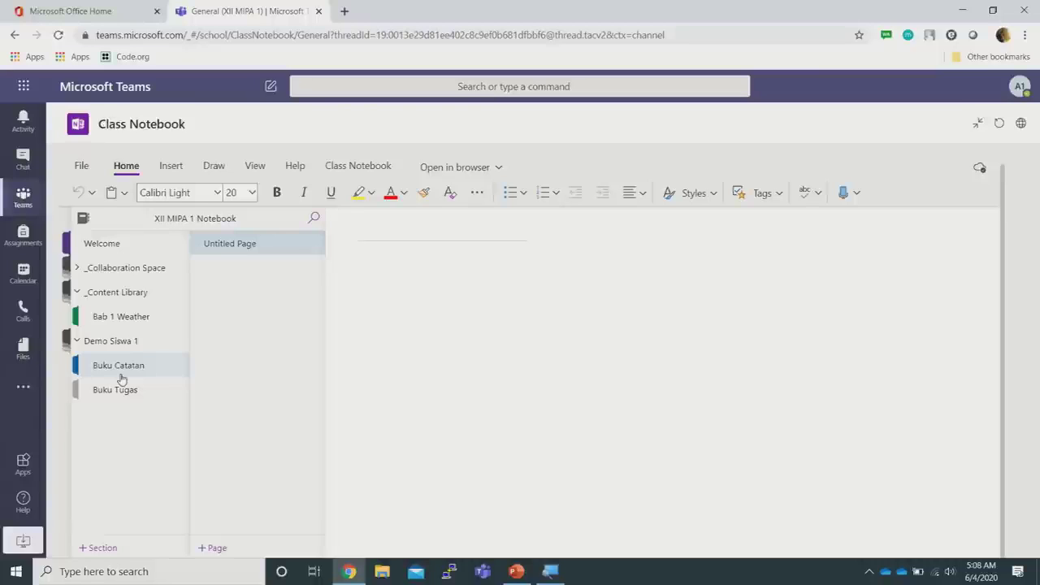
pyautogui.click(122, 380)
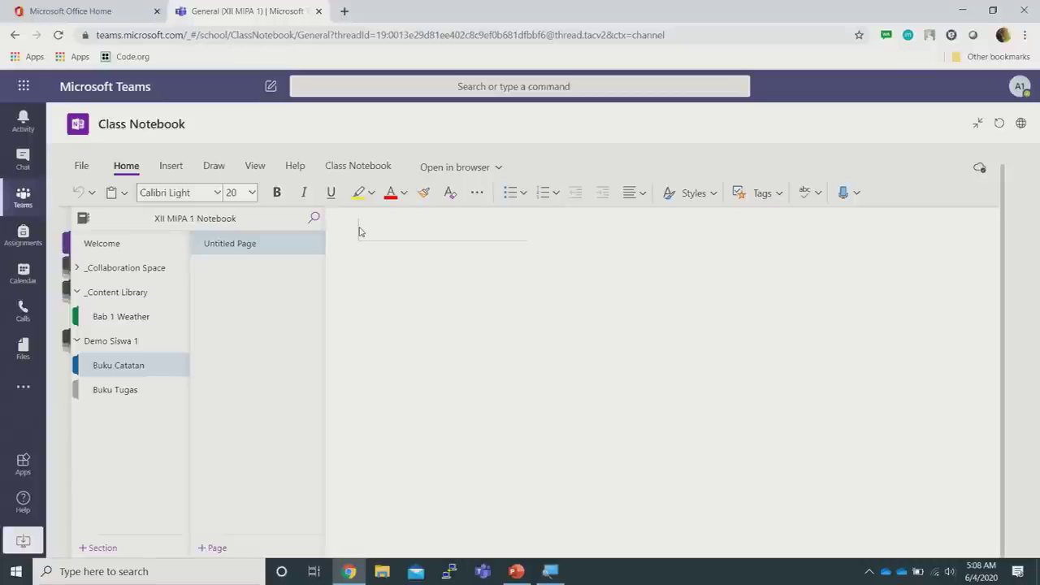
pyautogui.click(145, 390)
pyautogui.click(140, 370)
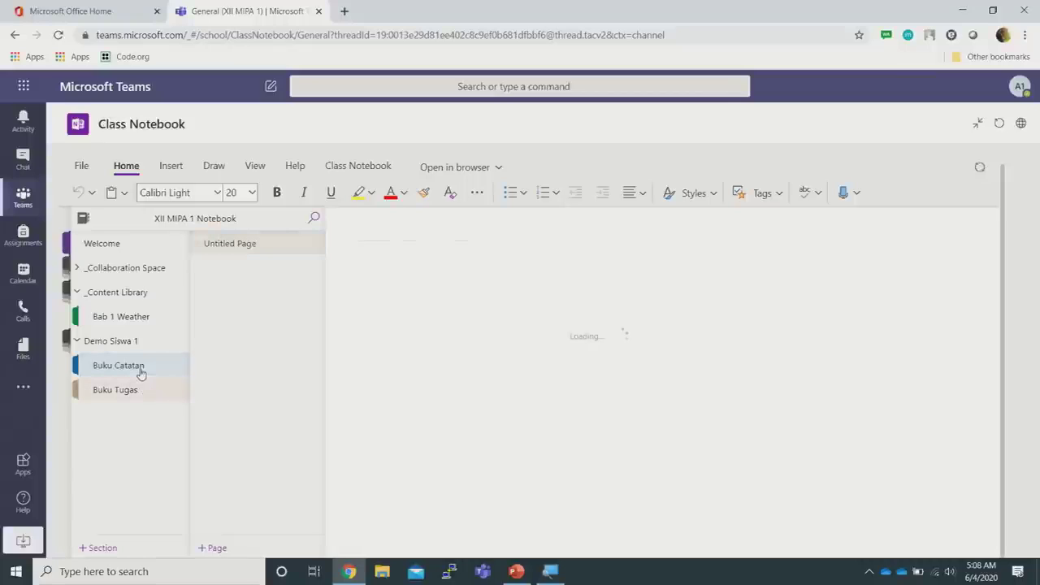
# - Return to the Summer page of Bab 1 Weather and open Wikipedia's Summer article through a Google search for "summer" in a new browser tab
pyautogui.click(141, 320)
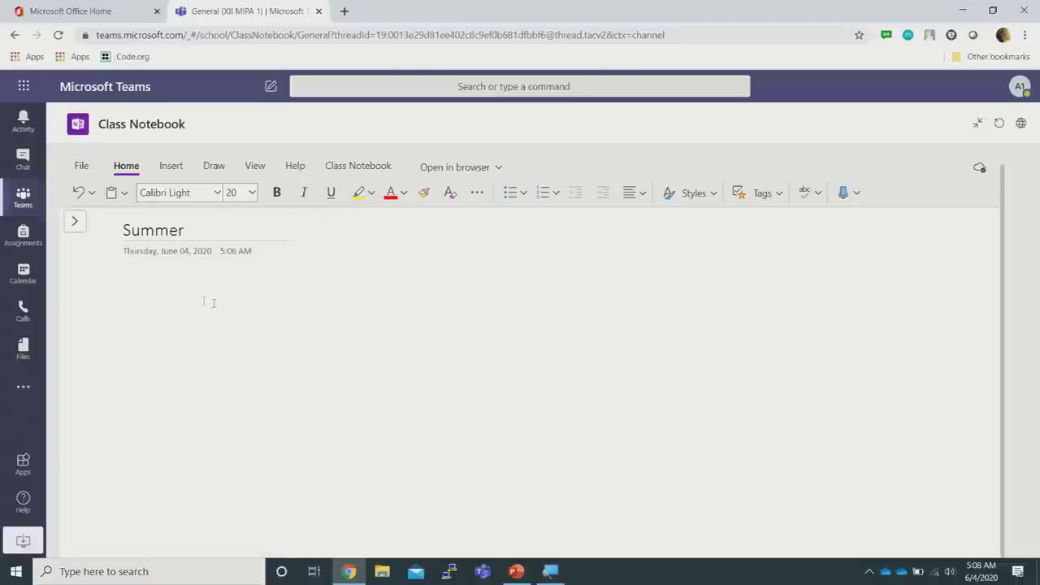
pyautogui.click(173, 300)
pyautogui.click(345, 12)
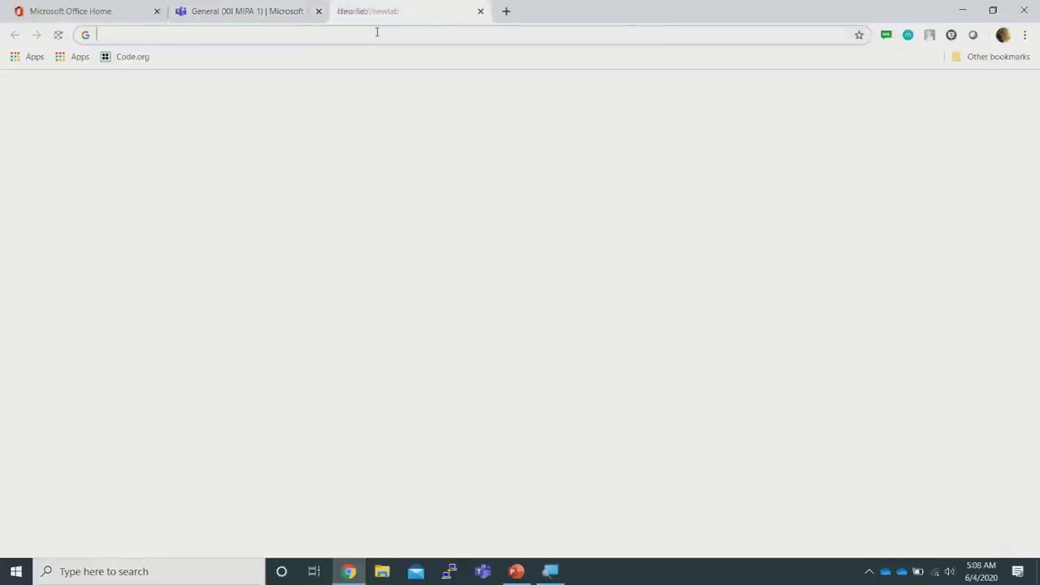
pyautogui.write('summer')
pyautogui.press('Return')
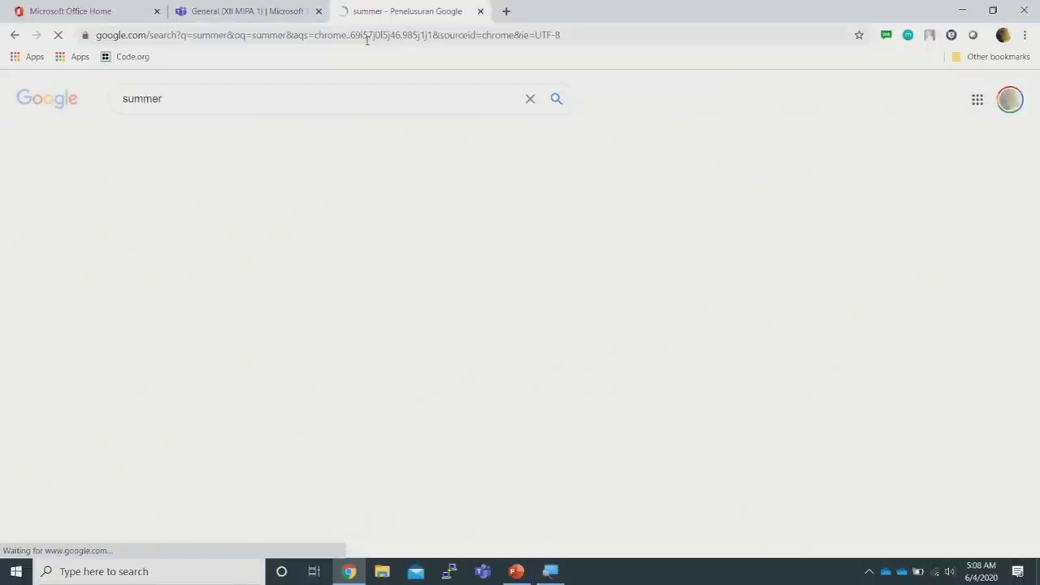
pyautogui.scroll(-2, 482, 155)
pyautogui.scroll(-2, 448, 171)
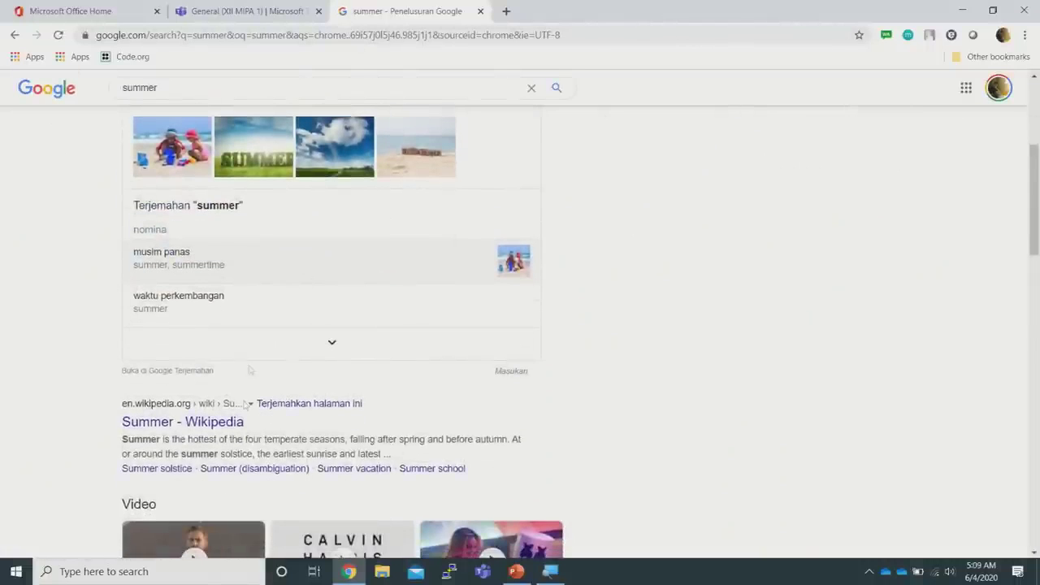
pyautogui.click(209, 428)
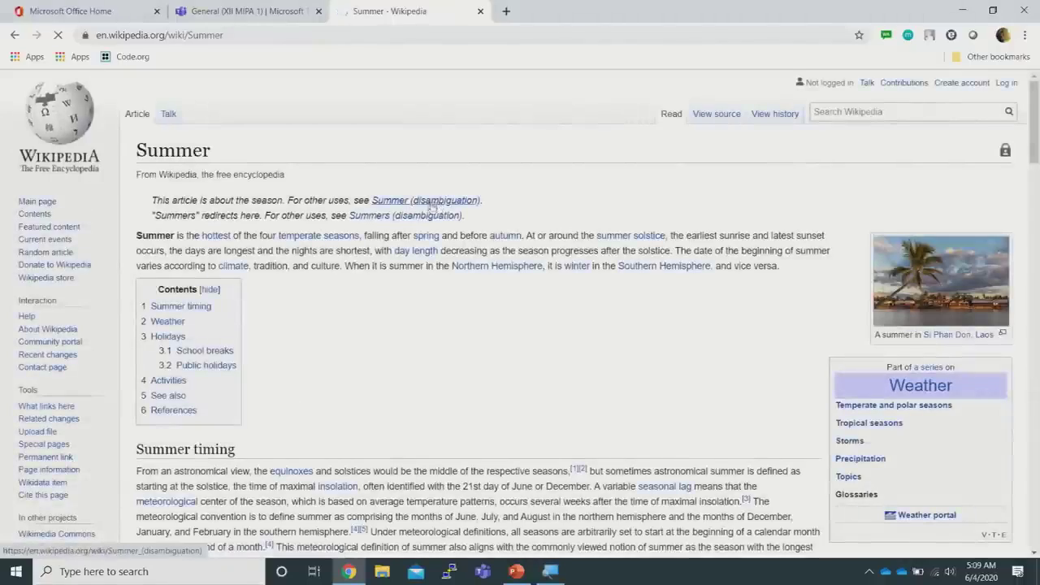
# - Copy the Wikipedia article from its title through the Summer timing section and paste it into the body of the notebook's Summer page
pyautogui.moveTo(135, 155); pyautogui.dragTo(793, 506)
pyautogui.click(244, 11)
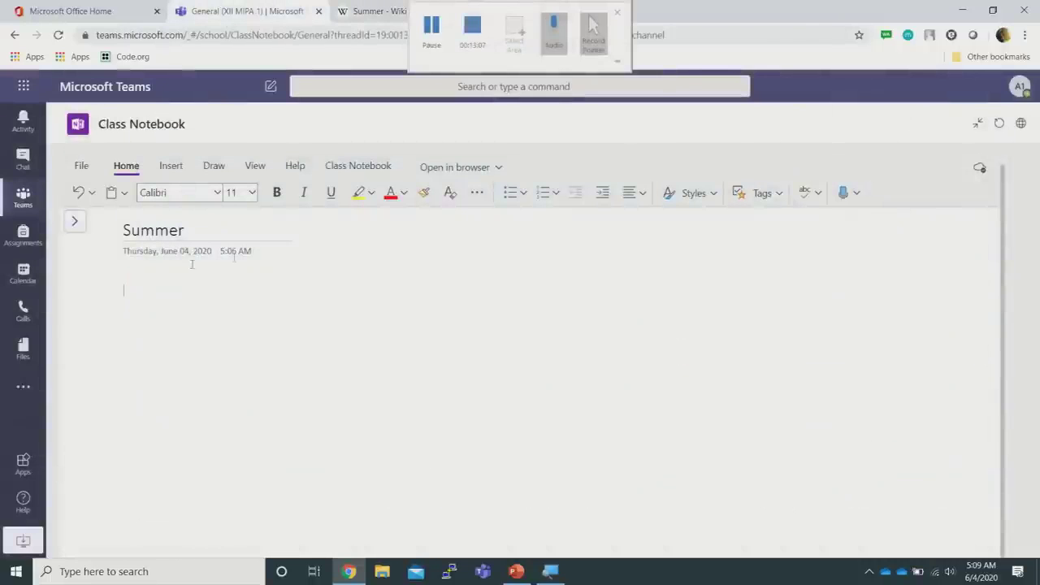
pyautogui.click(149, 301)
pyautogui.hotkey('ctrl', 'v')
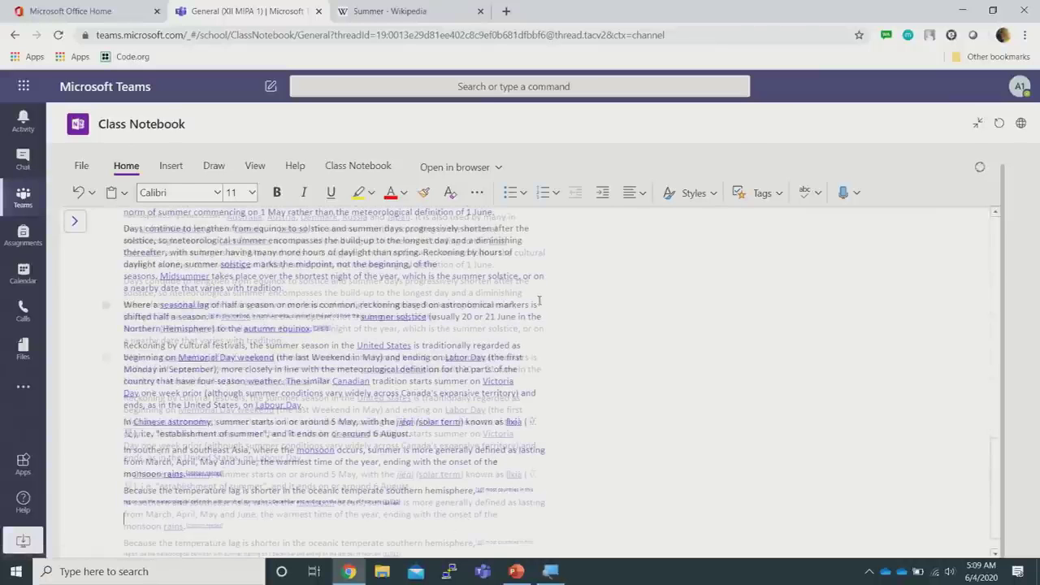
pyautogui.scroll(15, 533, 301)
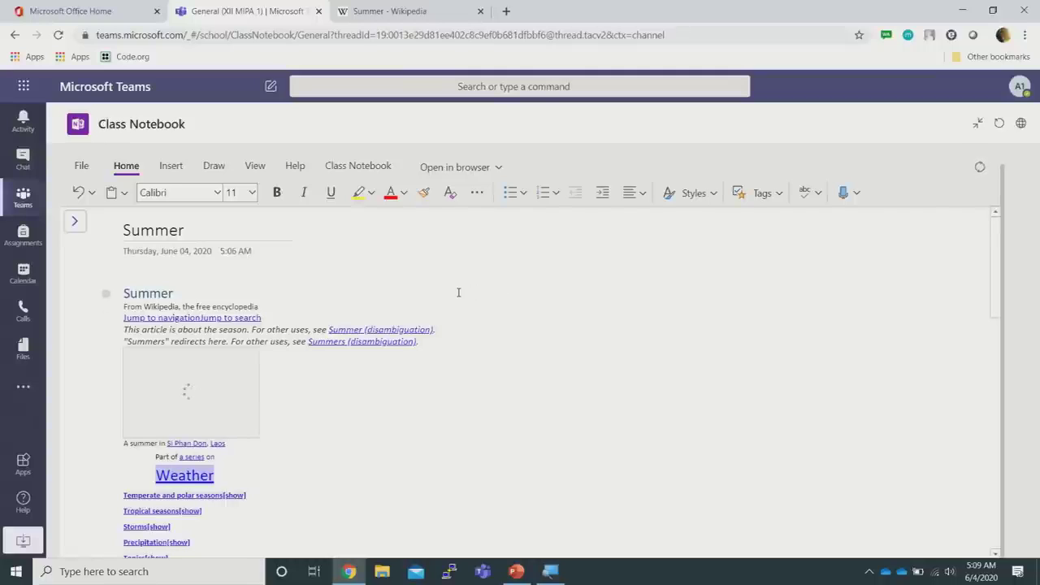
# - Set the font size of the pasted Summer heading to 20
pyautogui.click(292, 329)
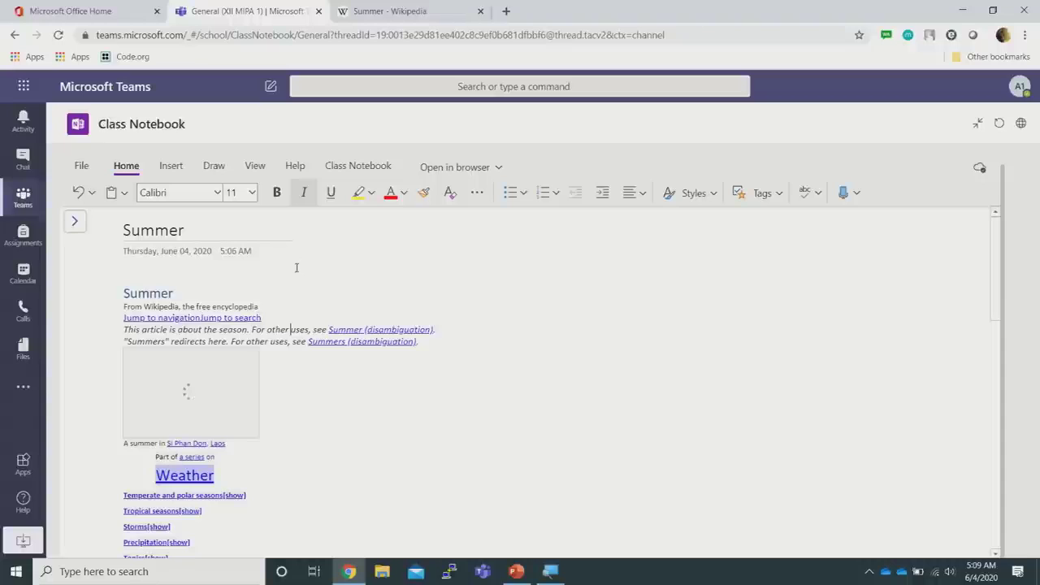
pyautogui.moveTo(172, 292); pyautogui.dragTo(123, 293)
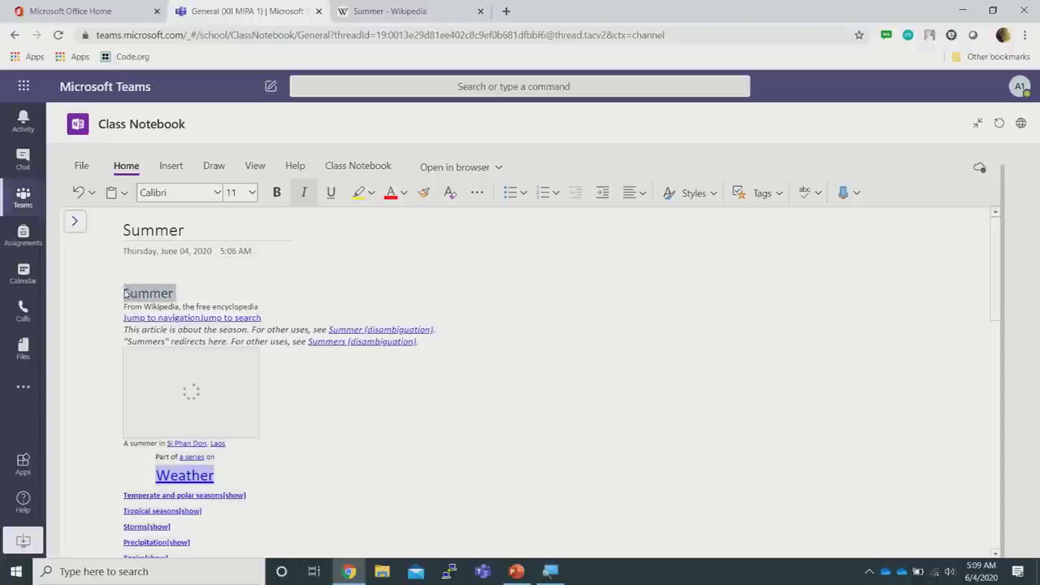
pyautogui.click(251, 193)
pyautogui.click(247, 375)
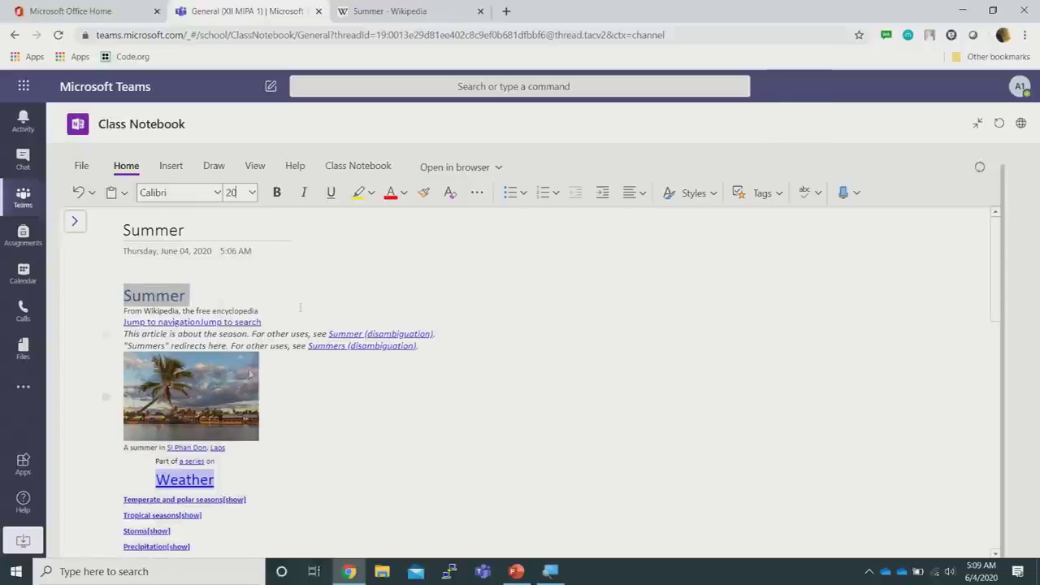
# - Enlarge the palm-tree picture on the Summer page proportionally to more than twice its width
pyautogui.click(251, 425)
pyautogui.moveTo(261, 443); pyautogui.dragTo(445, 561)
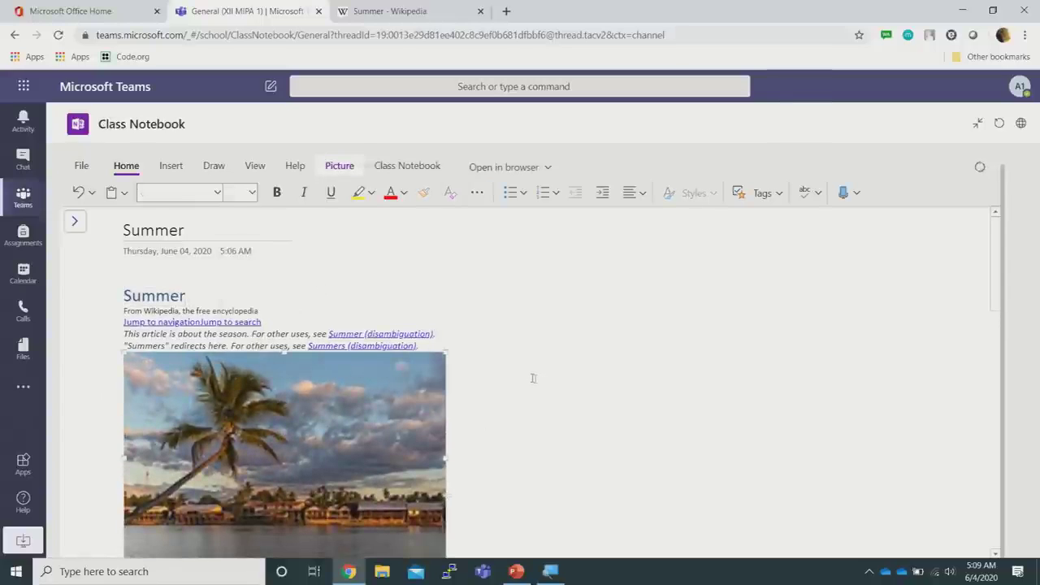
pyautogui.click(334, 322)
# - Delete the Weather series box below the picture and the list of linked entries under Contents
pyautogui.scroll(-1, 504, 317)
pyautogui.scroll(-4, 505, 317)
pyautogui.scroll(3, 507, 314)
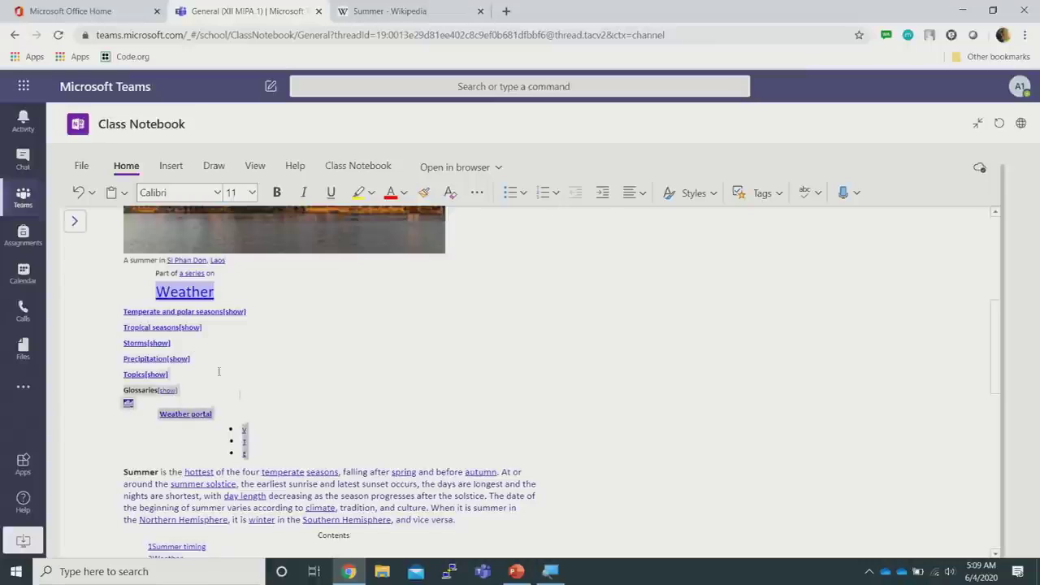
pyautogui.moveTo(240, 395); pyautogui.dragTo(121, 291)
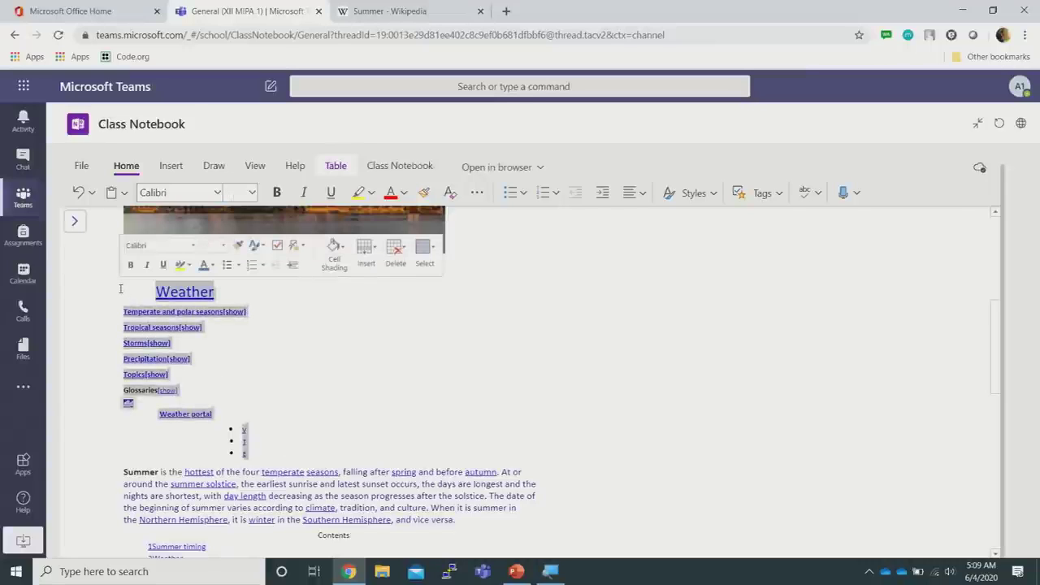
pyautogui.press('Delete')
pyautogui.moveTo(131, 443); pyautogui.dragTo(131, 364)
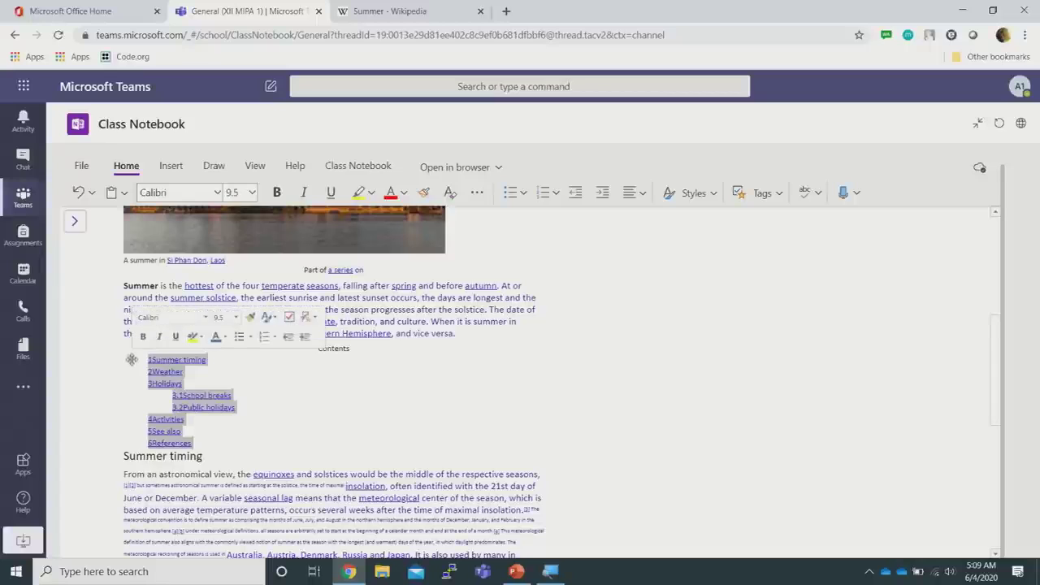
pyautogui.press('Delete')
# - Set the font size of the Summer timing heading to 28
pyautogui.moveTo(221, 362); pyautogui.dragTo(134, 366)
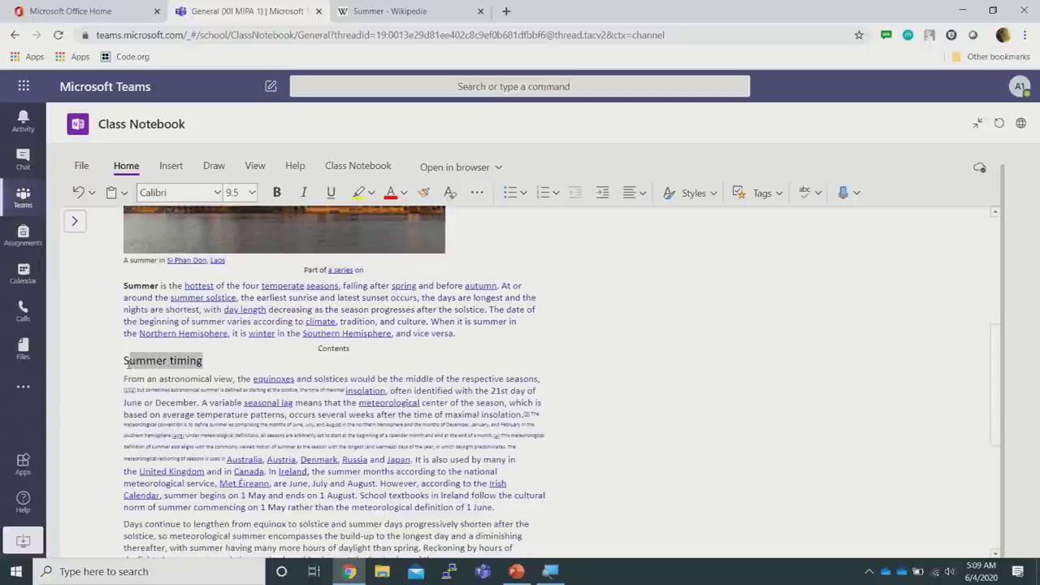
pyautogui.click(219, 362)
pyautogui.moveTo(219, 363); pyautogui.dragTo(124, 362)
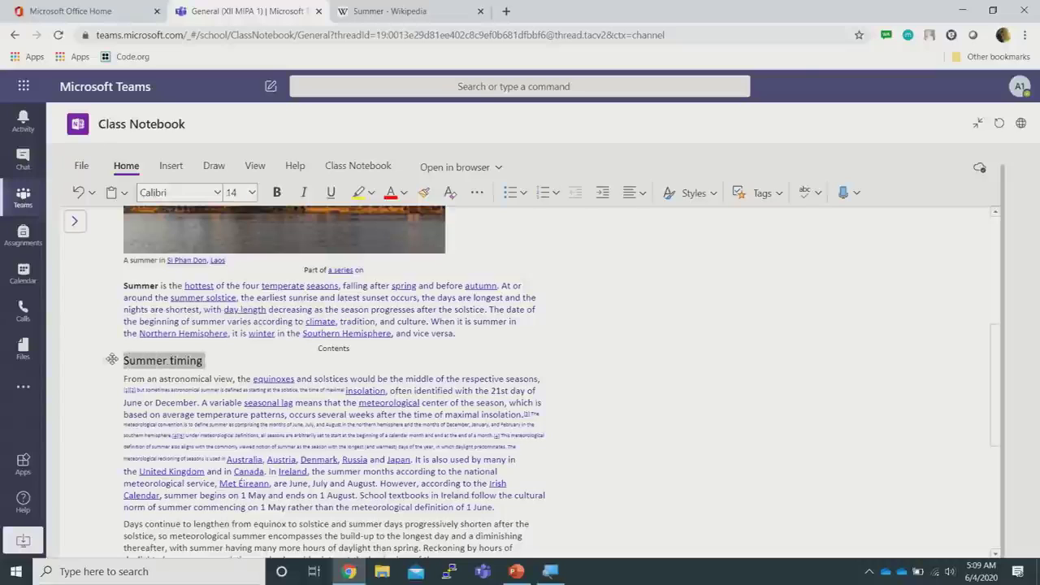
pyautogui.click(252, 193)
pyautogui.click(245, 455)
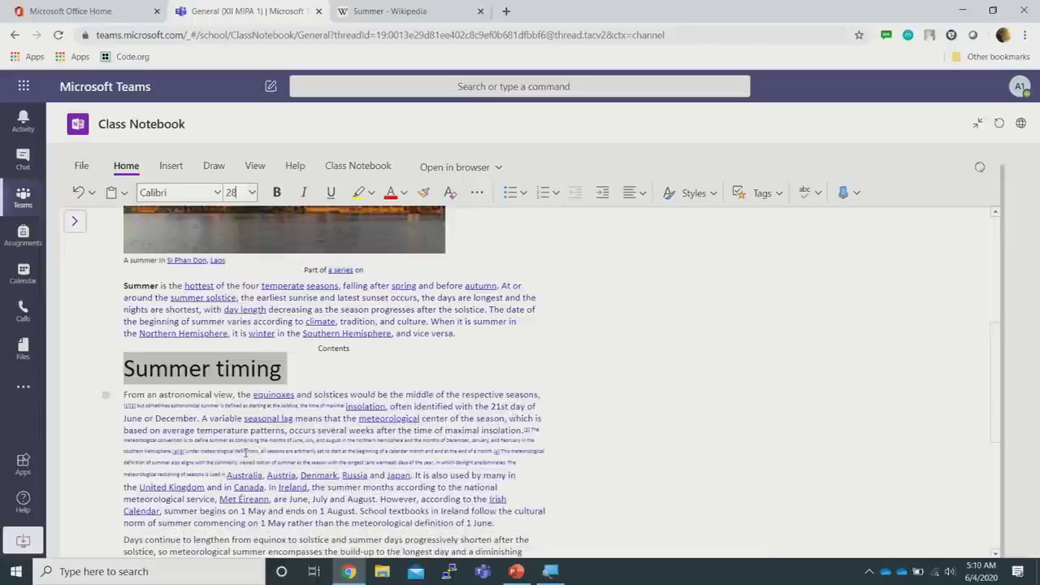
pyautogui.click(681, 348)
# - Remove everything after "southern hemisphere" in the last paragraph of the pasted article and add an empty line below it
pyautogui.scroll(3, 678, 349)
pyautogui.scroll(1, 678, 349)
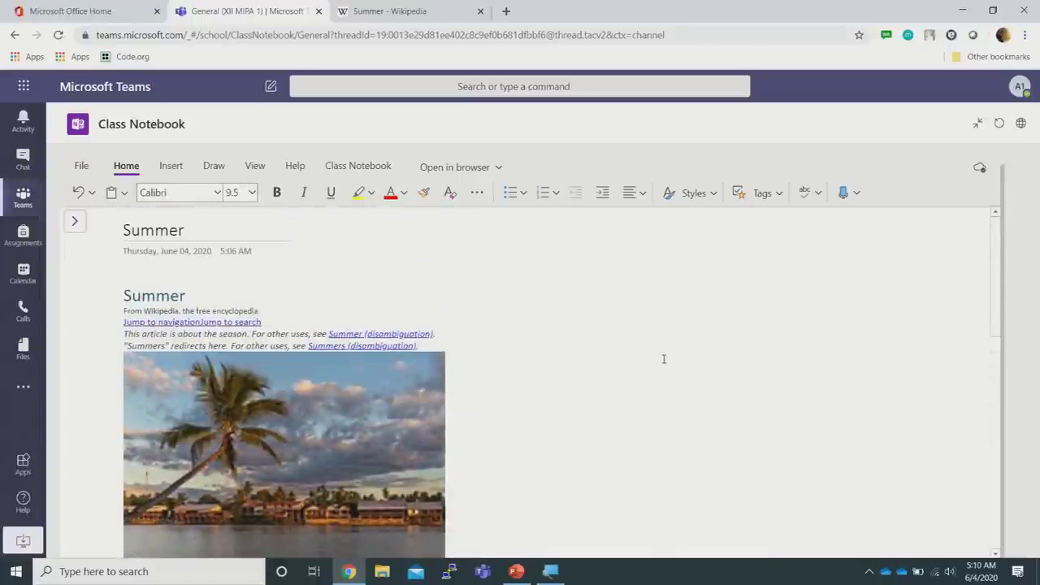
pyautogui.scroll(-15, 662, 357)
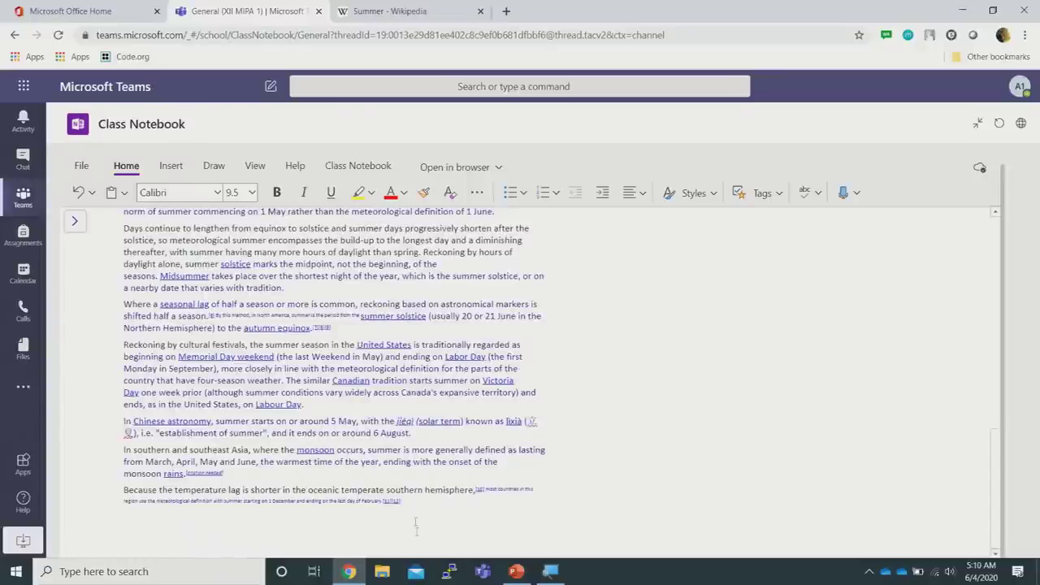
pyautogui.moveTo(401, 501); pyautogui.dragTo(124, 508)
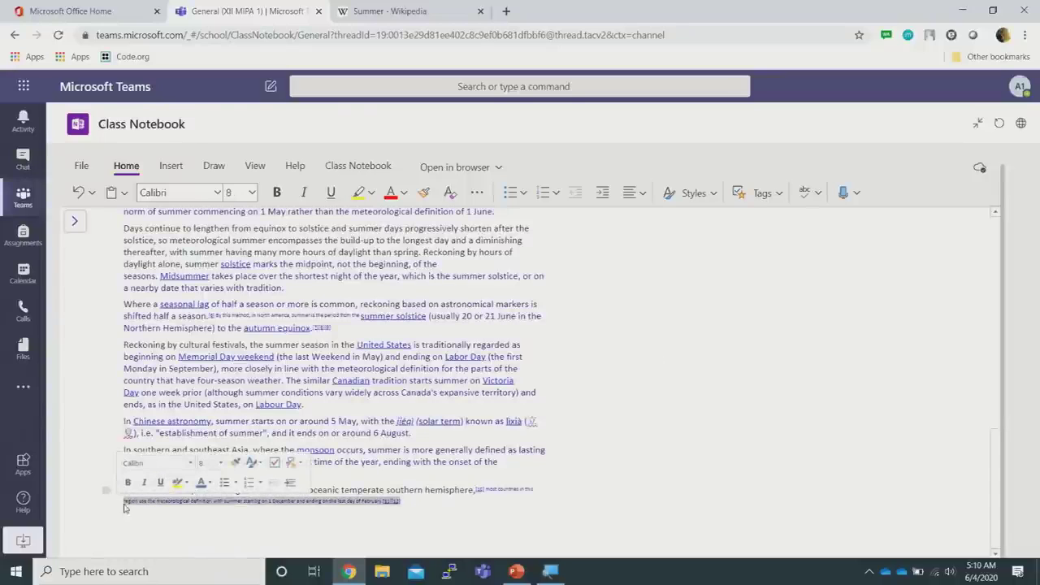
pyautogui.press('Delete')
pyautogui.press('BackSpace')
pyautogui.press('BackSpace')
pyautogui.press('BackSpace')
pyautogui.press('BackSpace')
pyautogui.press('BackSpace')
pyautogui.press('BackSpace')
pyautogui.press('BackSpace')
pyautogui.press('BackSpace')
pyautogui.press('BackSpace')
pyautogui.press('BackSpace')
pyautogui.press('BackSpace')
pyautogui.press('BackSpace')
pyautogui.press('BackSpace')
pyautogui.press('BackSpace')
pyautogui.press('BackSpace')
pyautogui.press('Return')
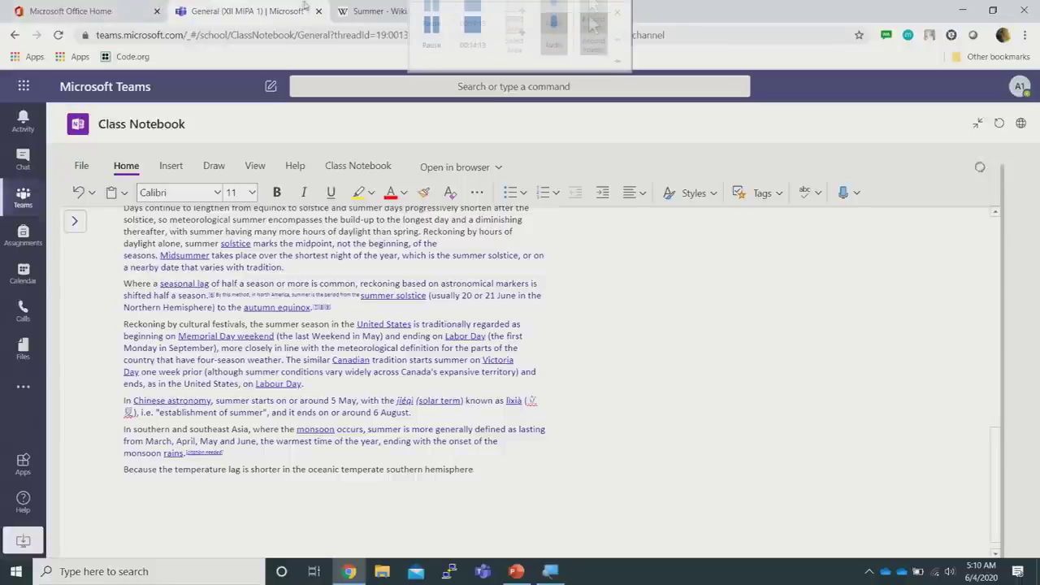
# - In the Wikipedia tab, search Google for "summer youtube", open Calvin Harris - Summer (Official Video), skip the ad and pause the video
pyautogui.click(388, 12)
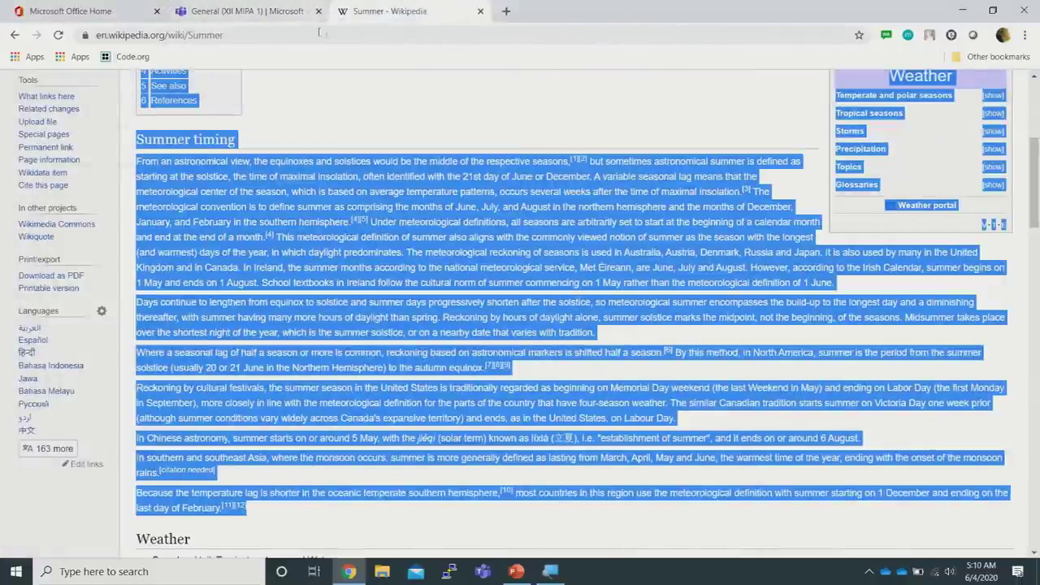
pyautogui.click(325, 35)
pyautogui.write('summer youtube')
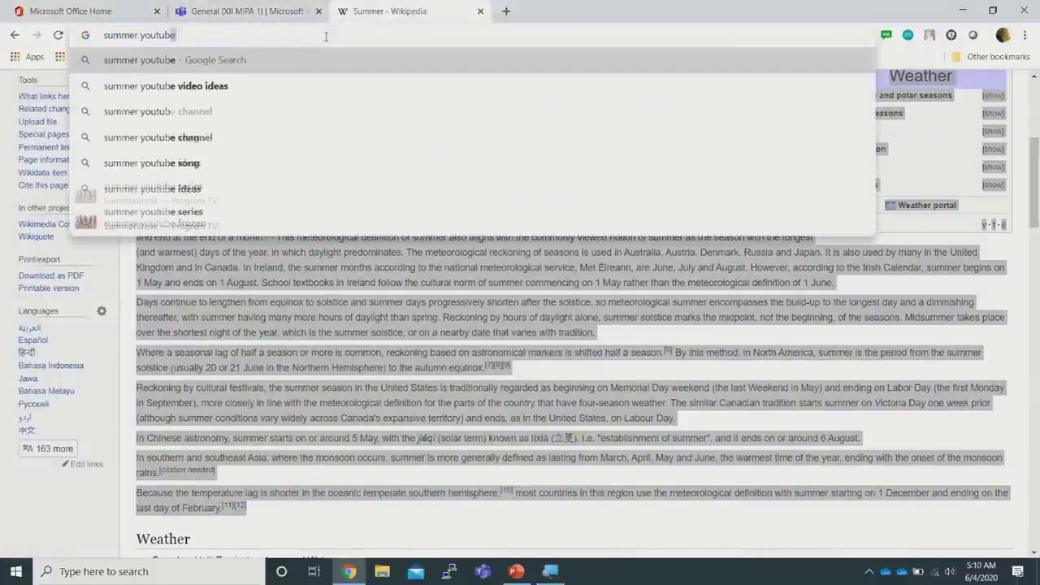
pyautogui.press('Return')
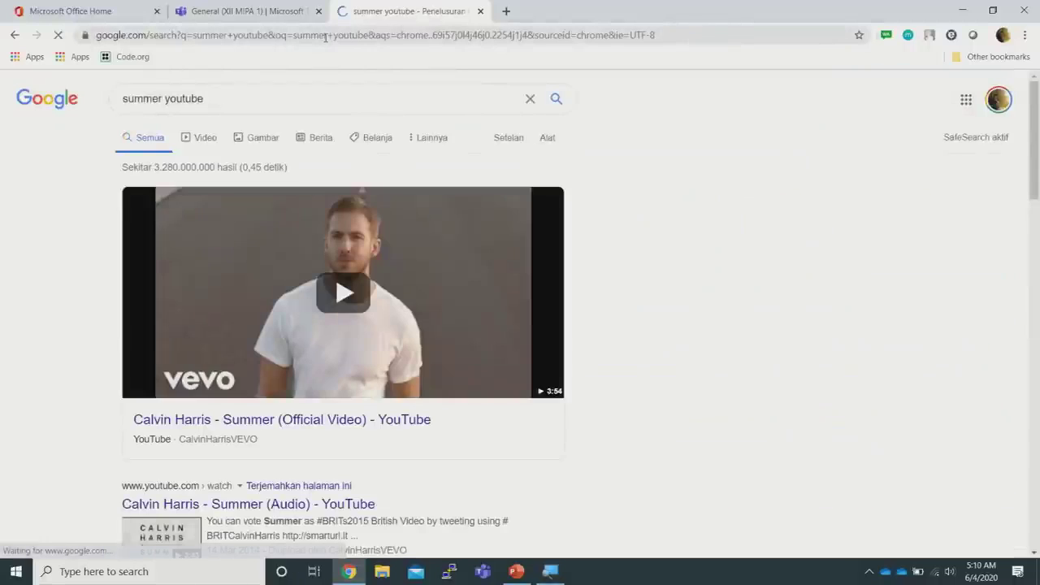
pyautogui.click(366, 429)
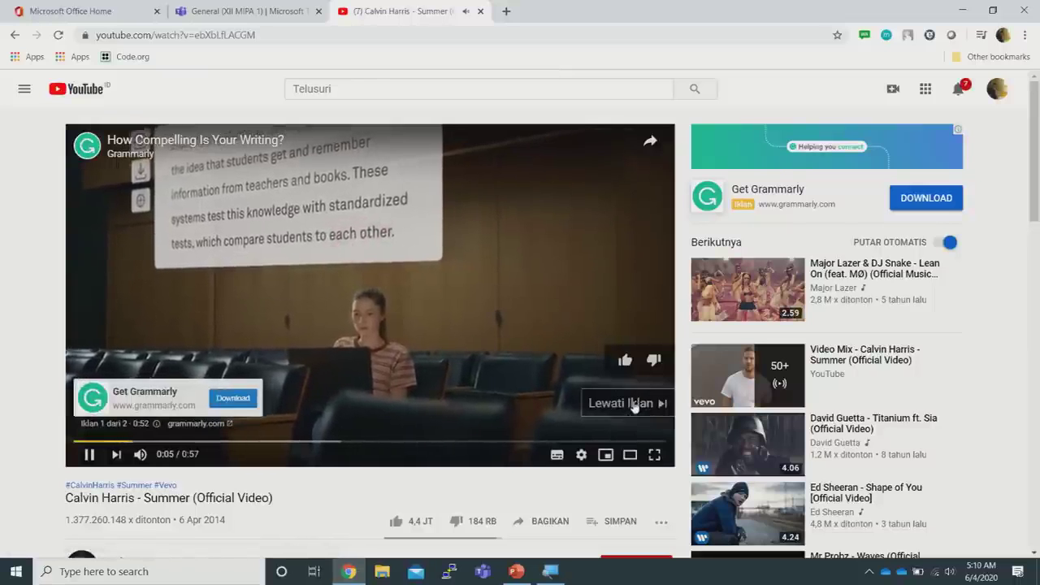
pyautogui.click(631, 401)
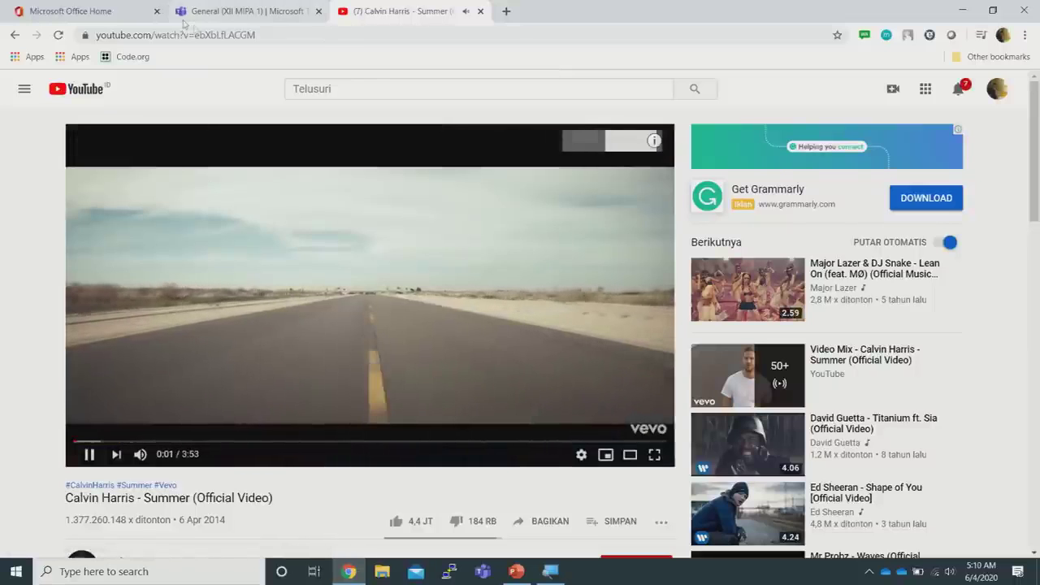
pyautogui.click(89, 455)
# - Copy the YouTube video's web address and paste it below the last paragraph of the notebook's Summer page to embed the video
pyautogui.click(205, 36)
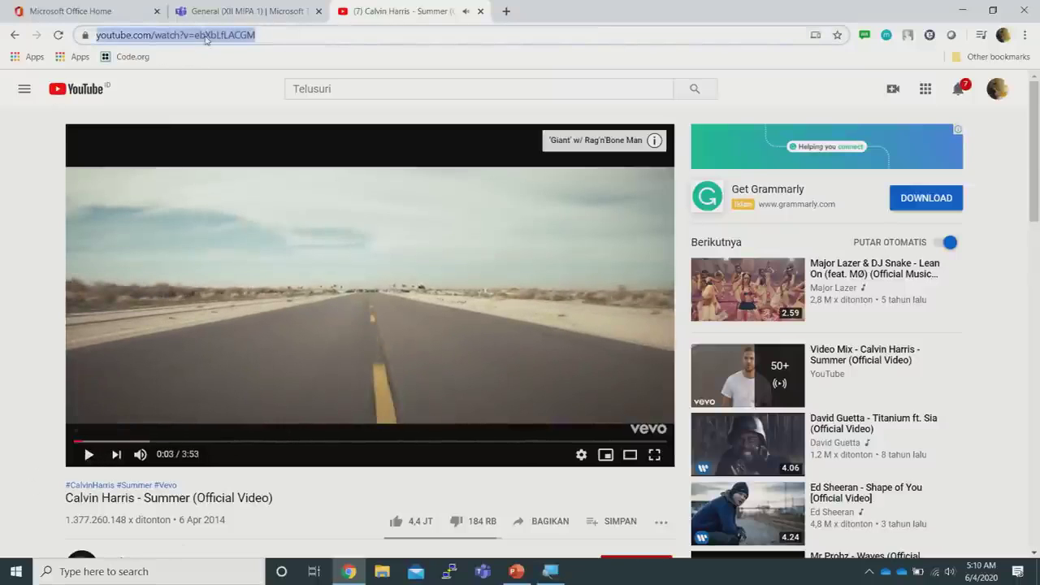
pyautogui.rightClick(208, 38)
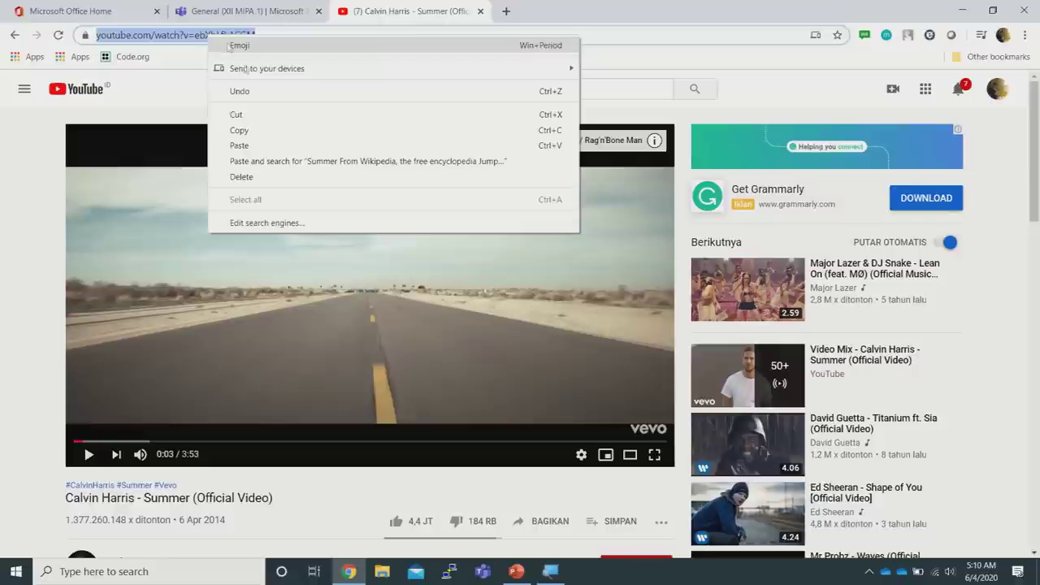
pyautogui.click(259, 130)
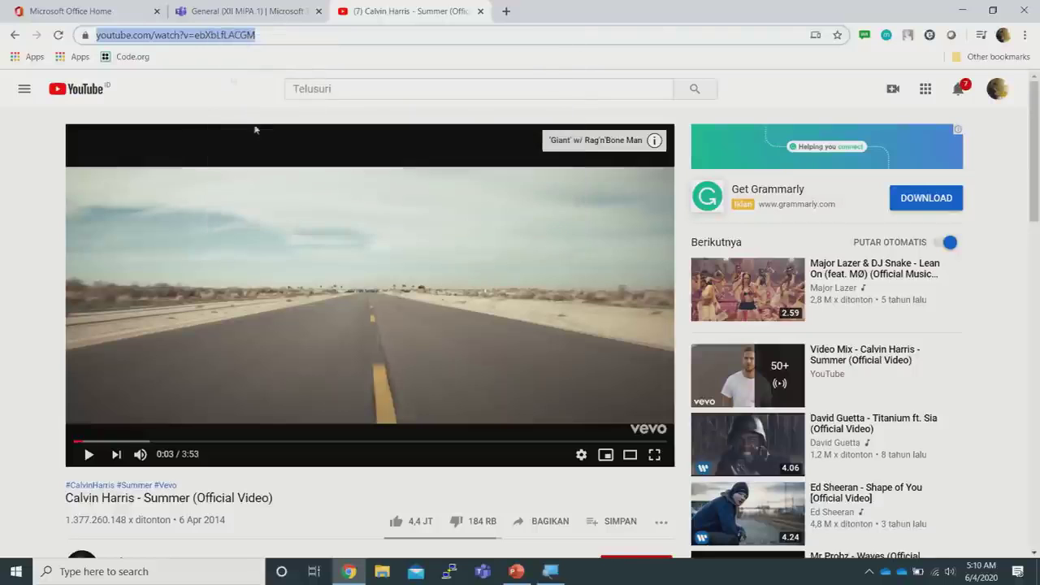
pyautogui.click(240, 12)
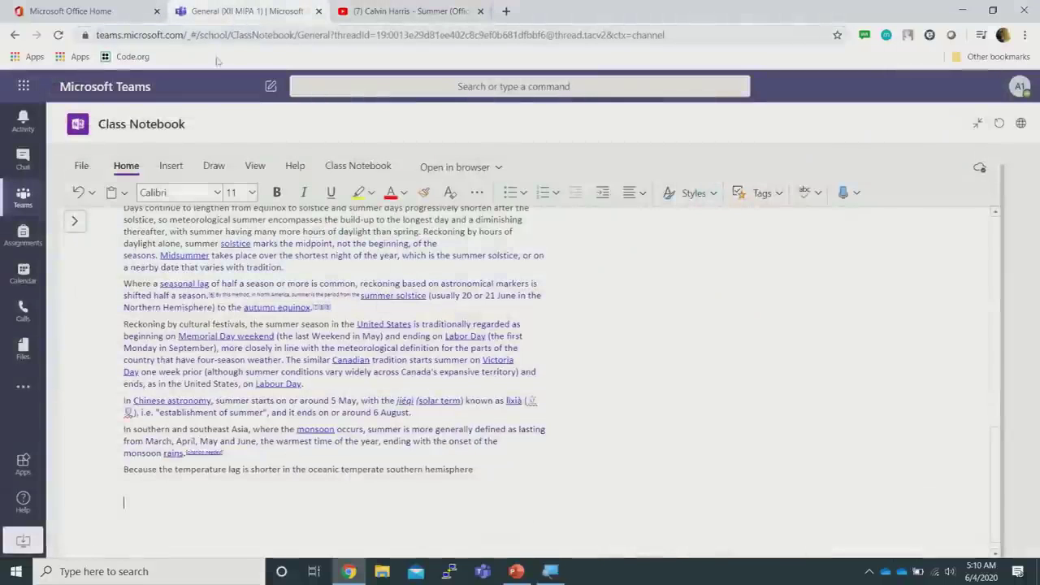
pyautogui.rightClick(126, 507)
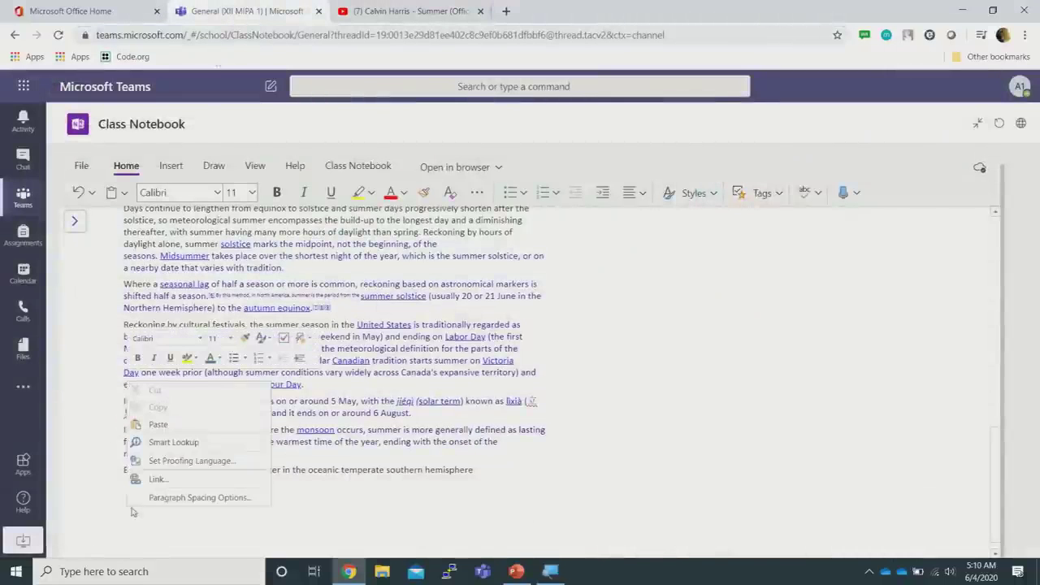
pyautogui.click(160, 425)
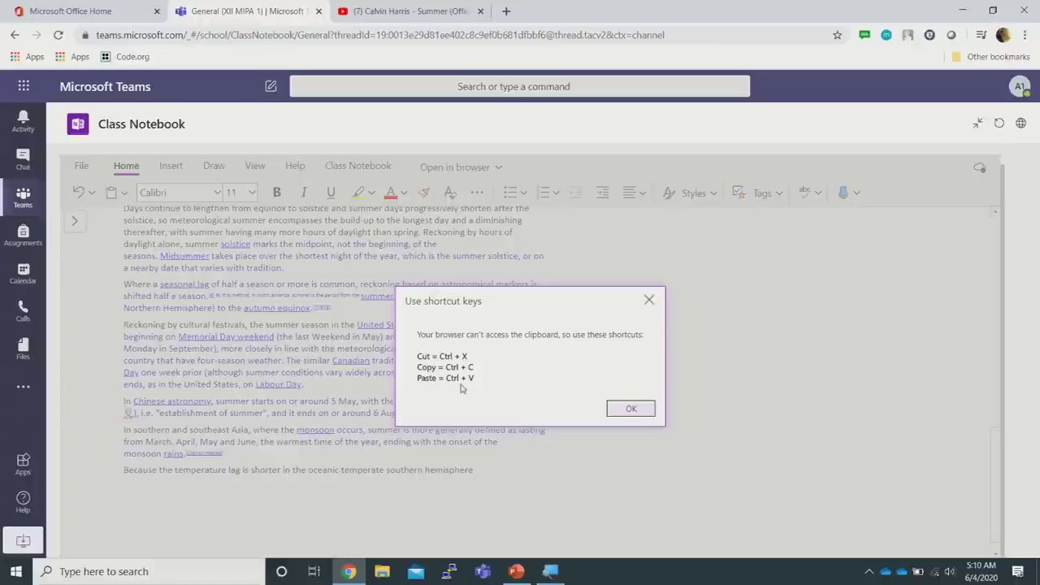
pyautogui.click(642, 409)
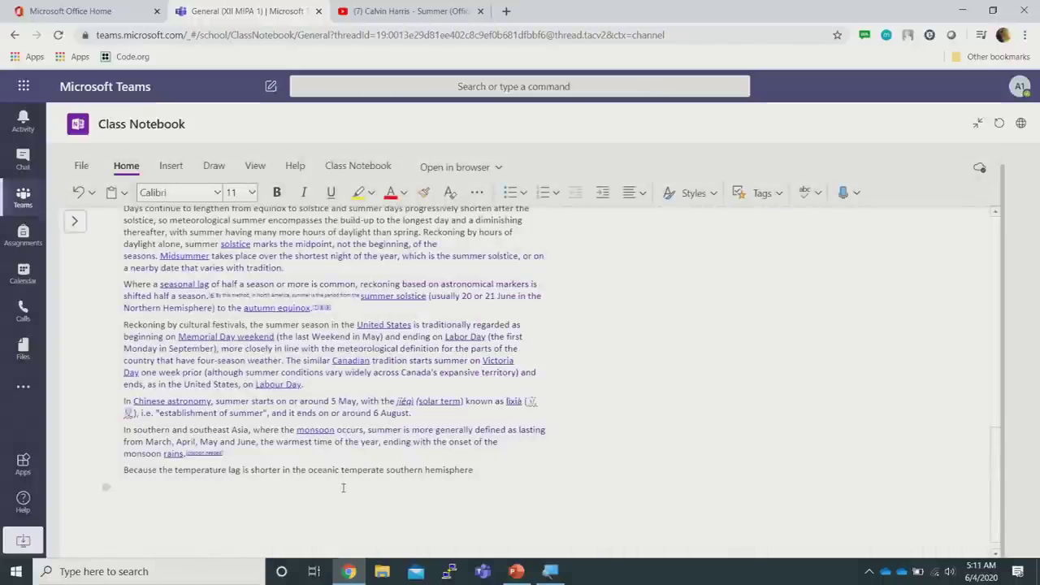
pyautogui.hotkey('ctrl', 'v')
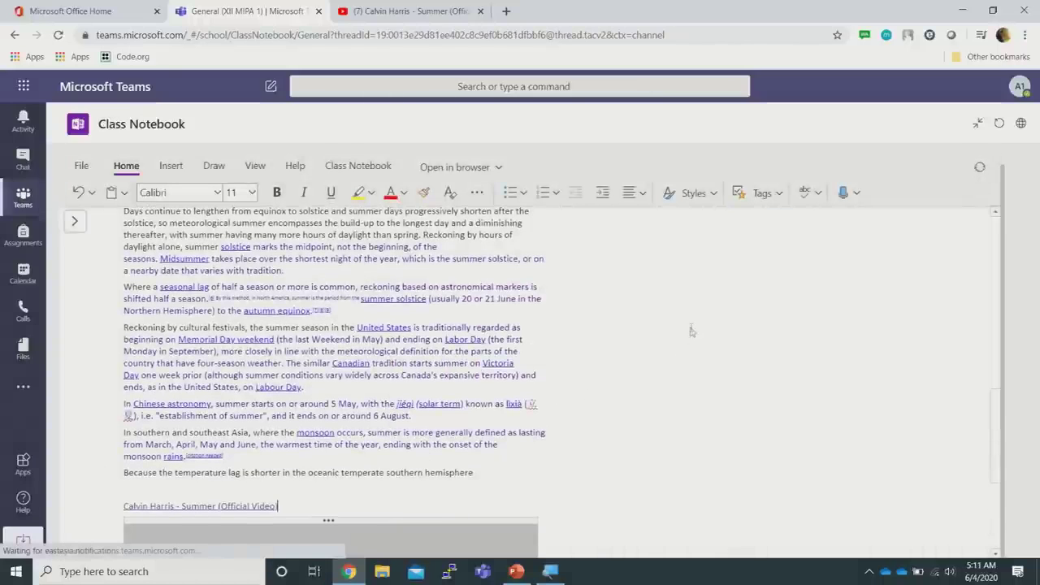
pyautogui.scroll(-3, 687, 328)
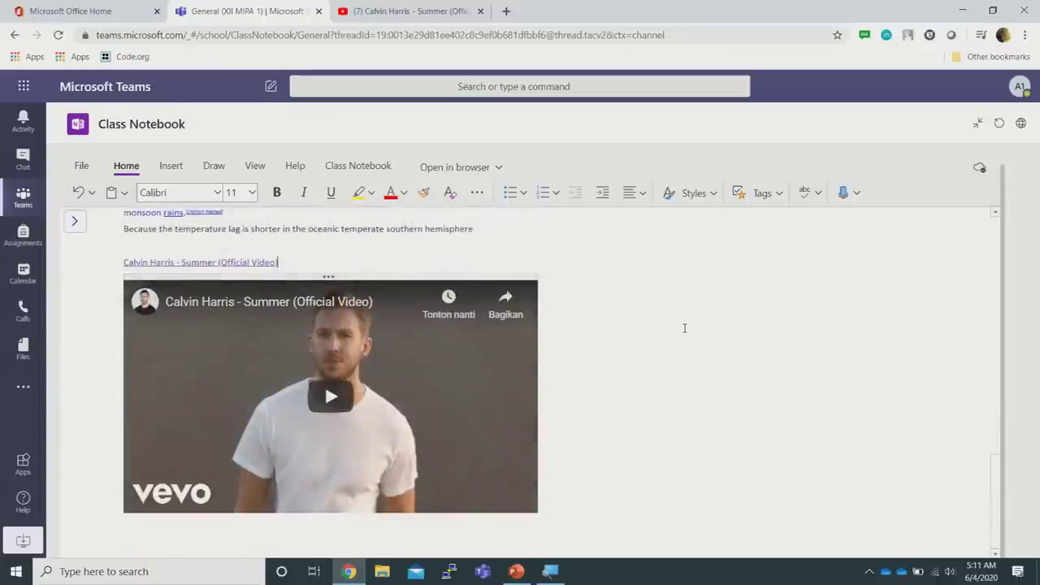
pyautogui.scroll(2, 684, 327)
pyautogui.scroll(-2, 684, 327)
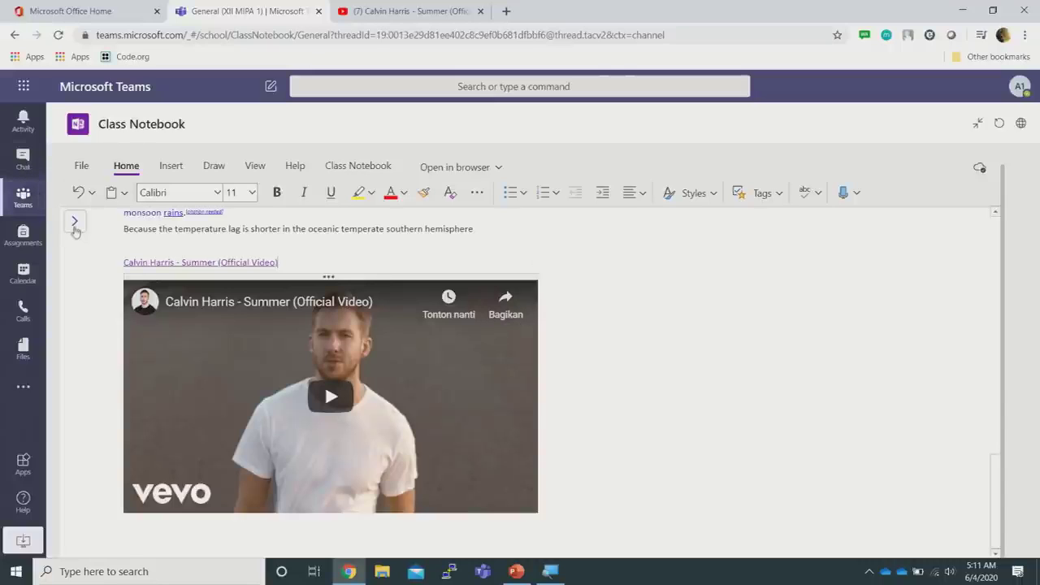
# - Open the Winter page of the Bab 1 Weather section with the notebook's section and page list shown
pyautogui.click(74, 226)
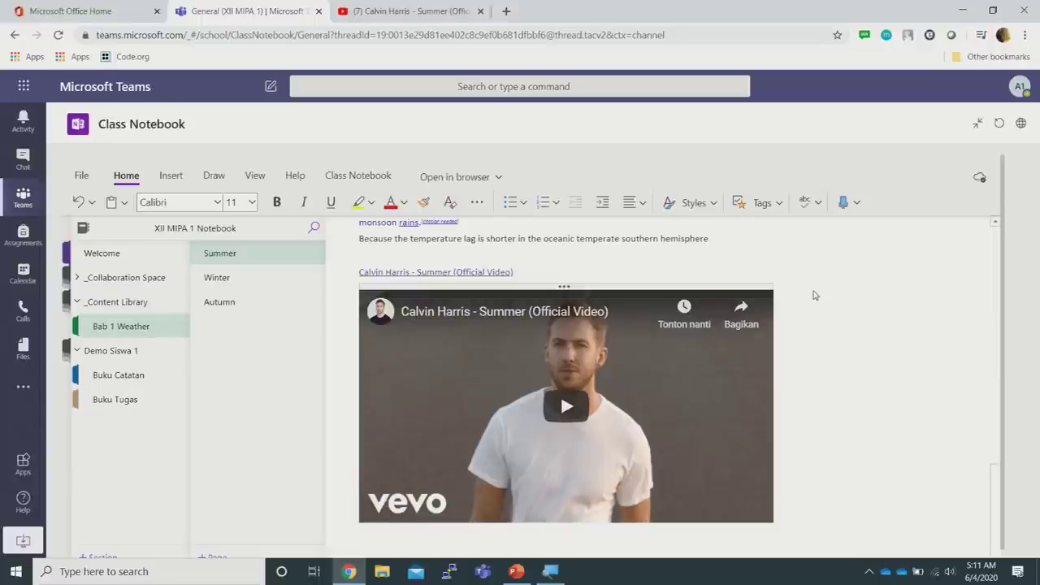
pyautogui.click(250, 285)
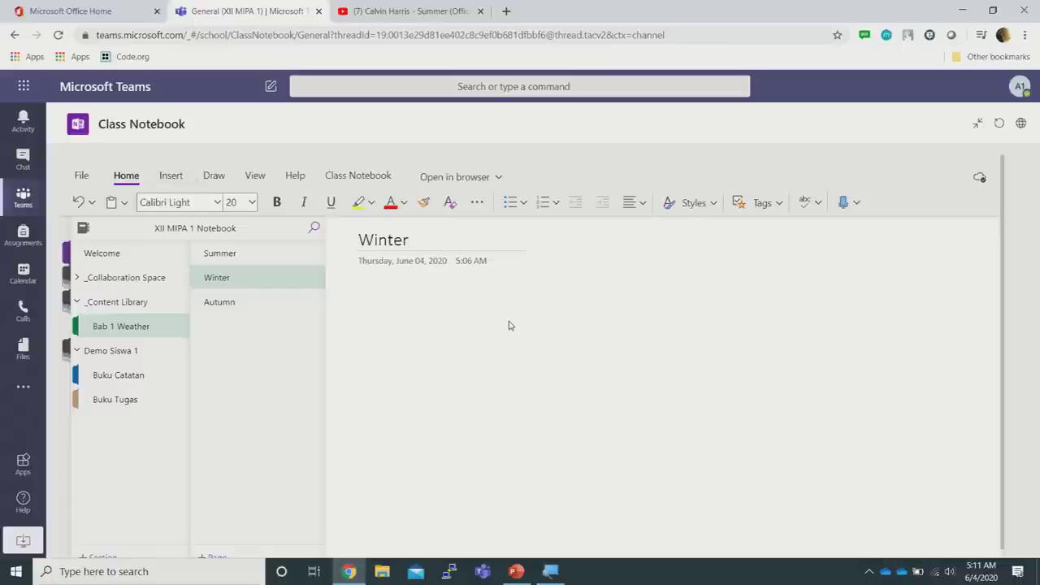
pyautogui.click(479, 204)
pyautogui.click(409, 327)
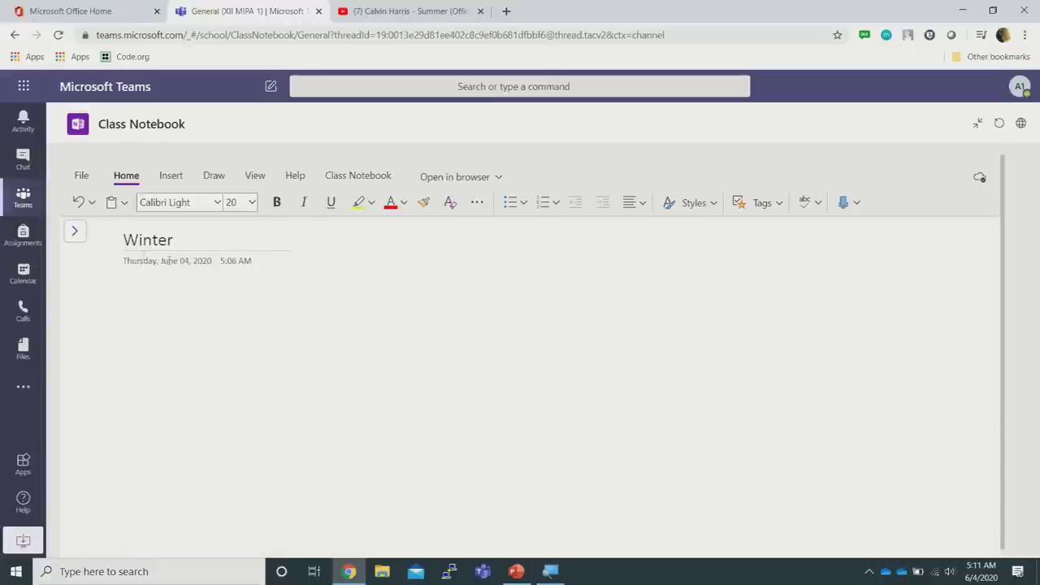
pyautogui.click(74, 232)
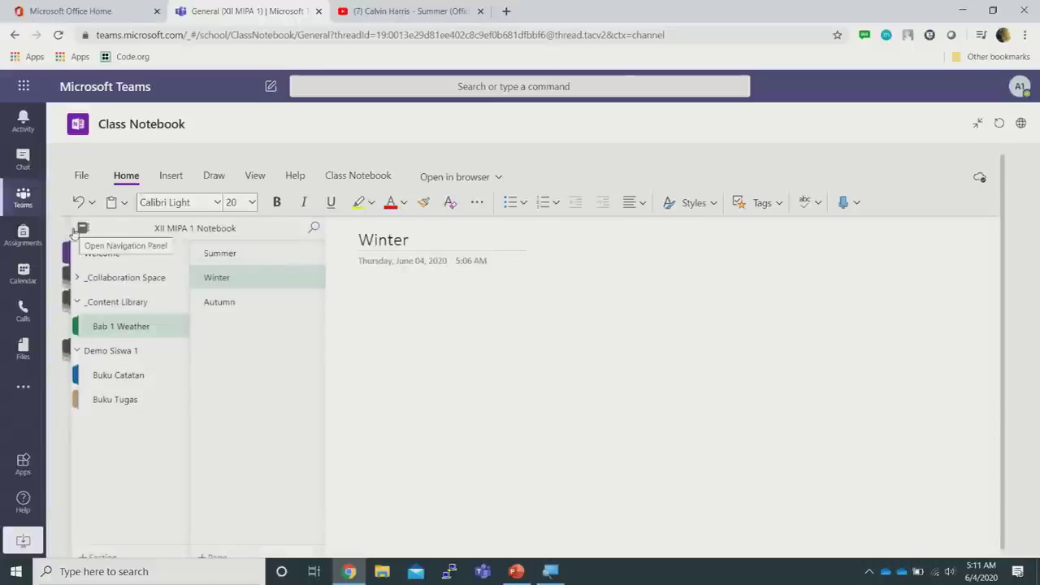
# - Look through the items that can be inserted on the Winter page and open the Math instructions
pyautogui.click(171, 176)
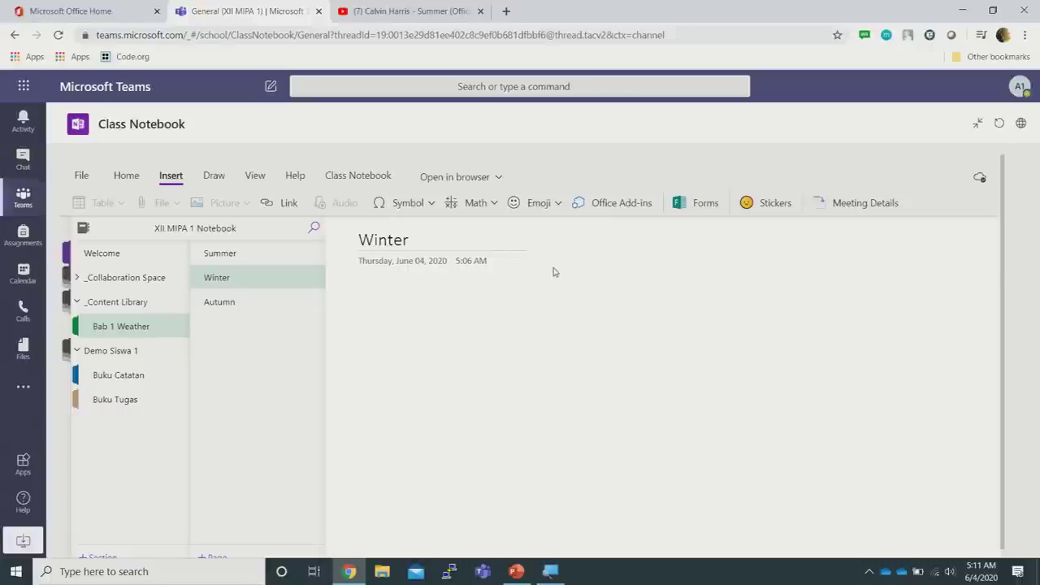
pyautogui.click(460, 208)
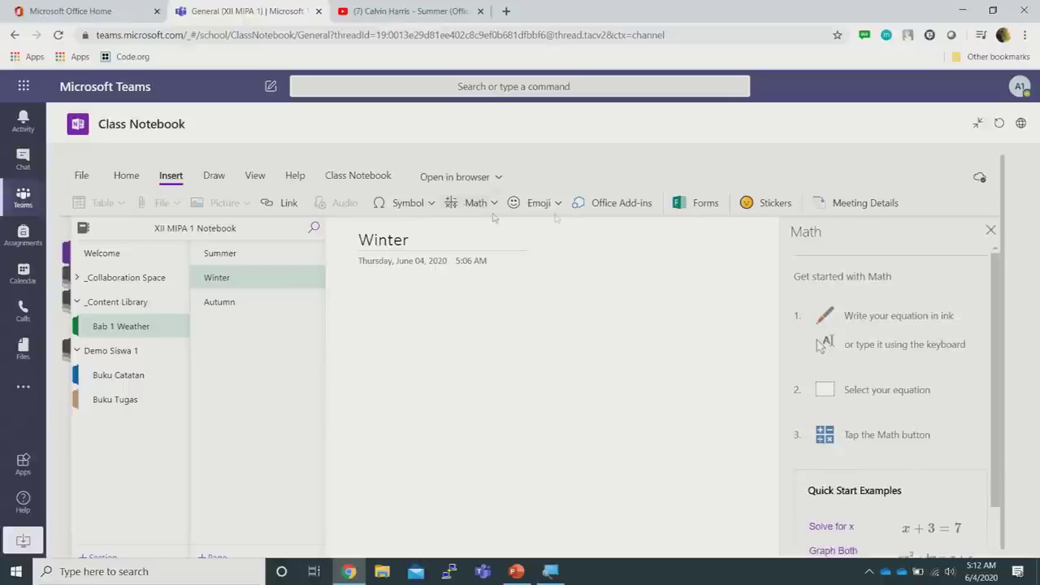
pyautogui.scroll(-1, 961, 351)
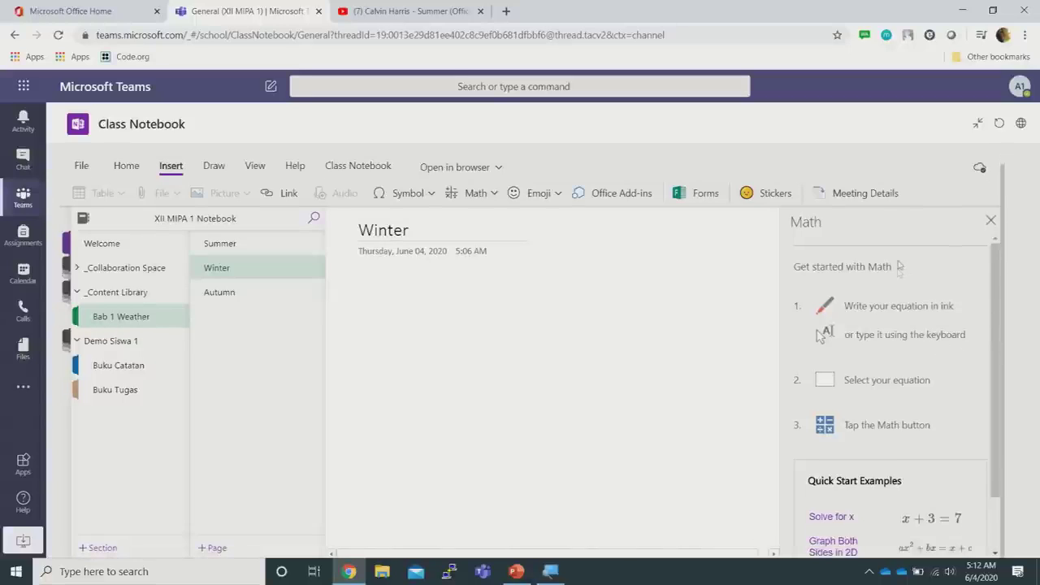
pyautogui.press('super')
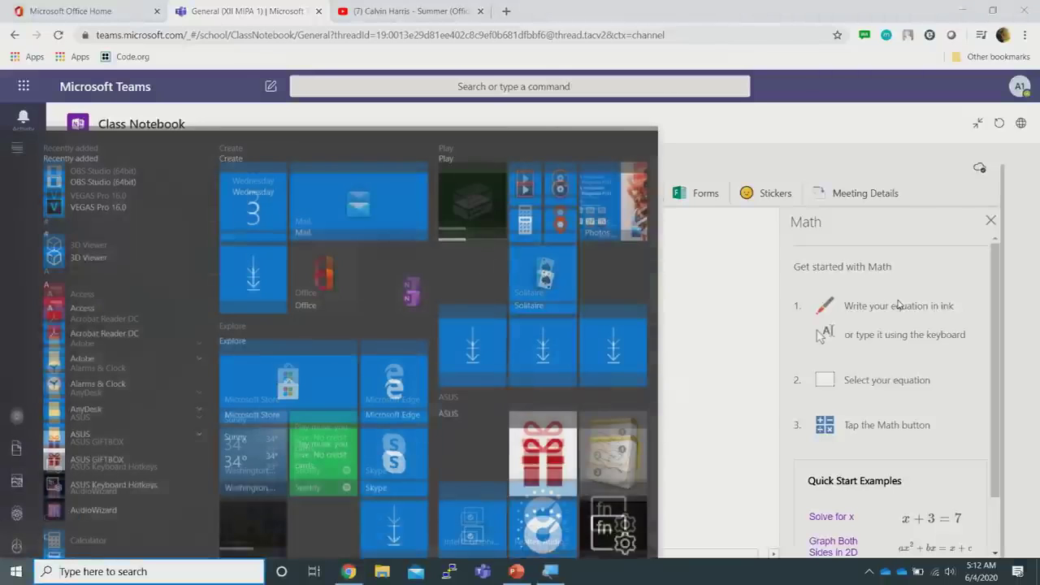
pyautogui.press('super')
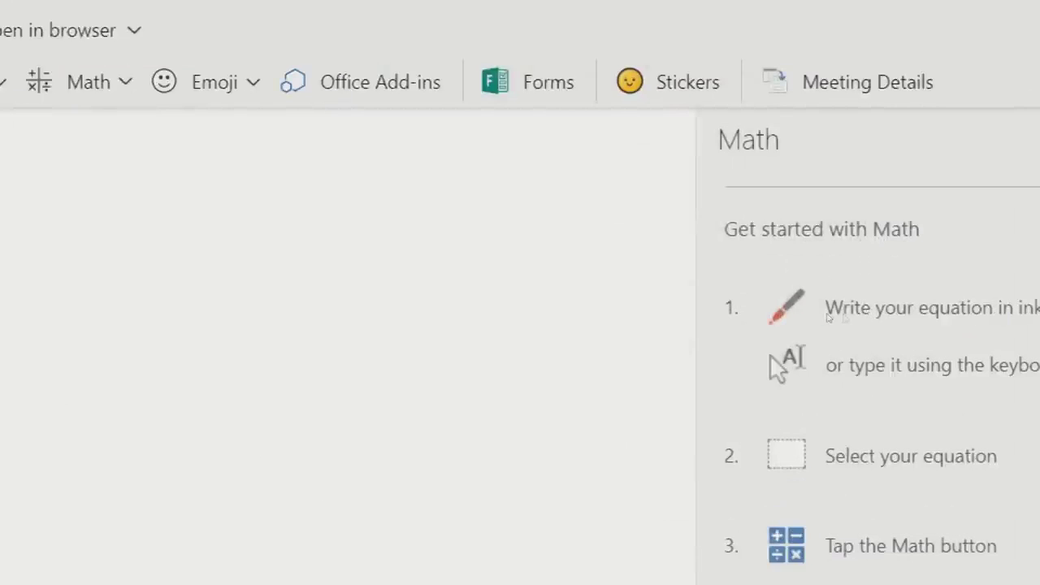
# - Read the Math getting-started instructions through to the Quick Start Examples and close them
pyautogui.scroll(-2, 993, 349)
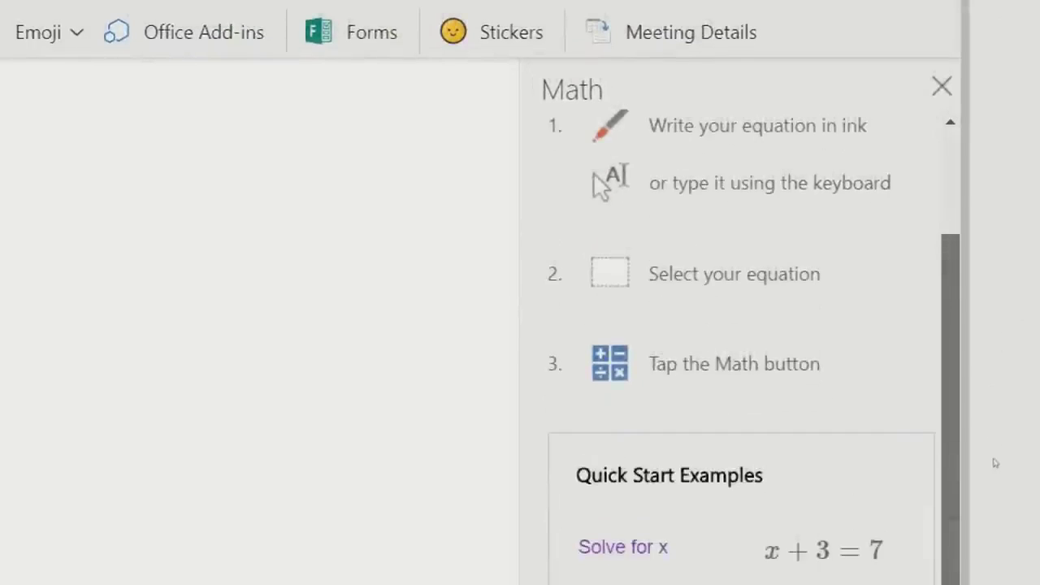
pyautogui.scroll(2, 1002, 341)
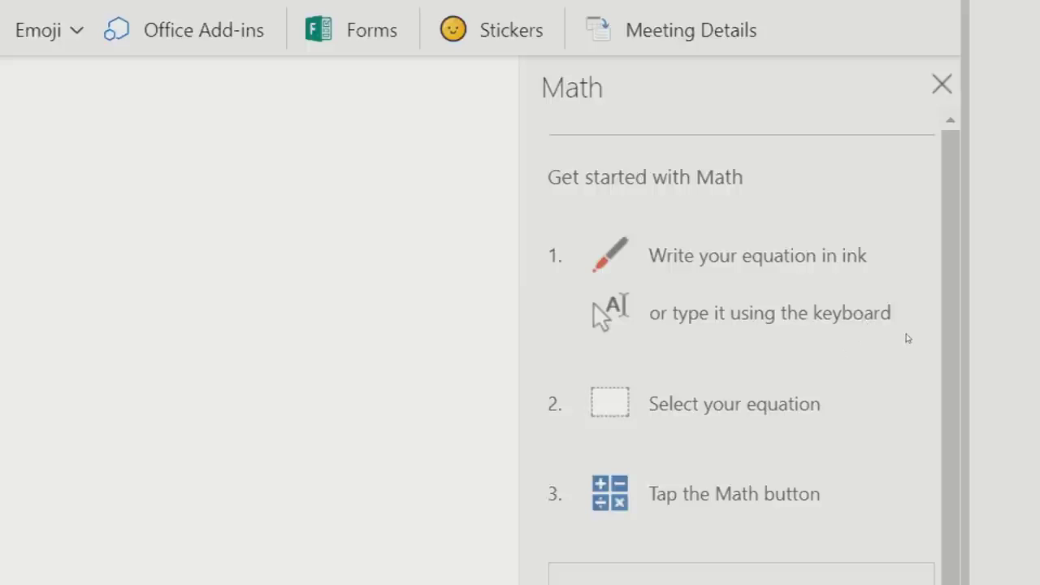
pyautogui.scroll(-3, 994, 360)
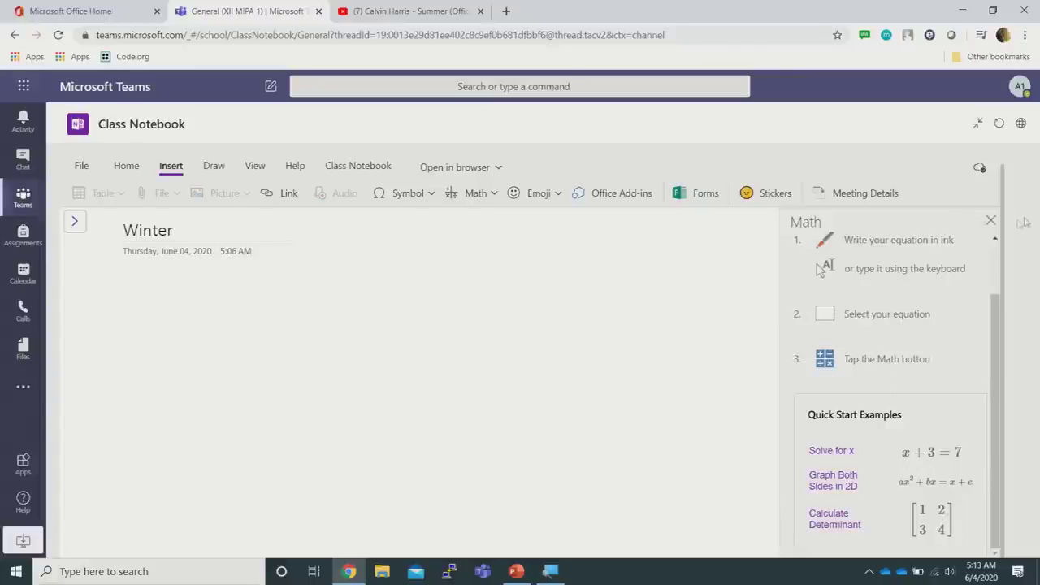
pyautogui.click(993, 221)
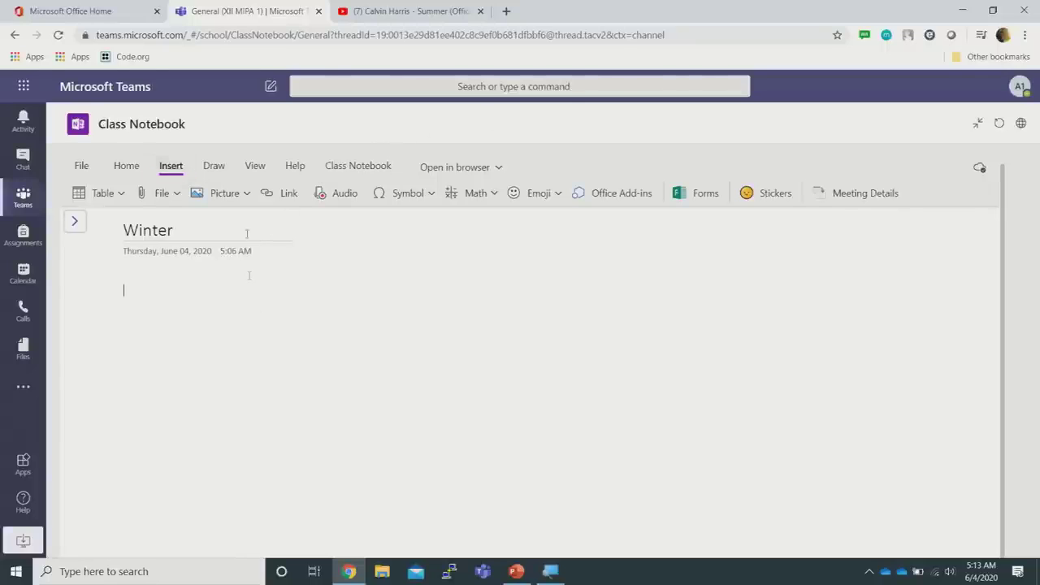
# - Look at the notebook's file info and text formatting options, and choose black as the text highlight colour
pyautogui.click(82, 163)
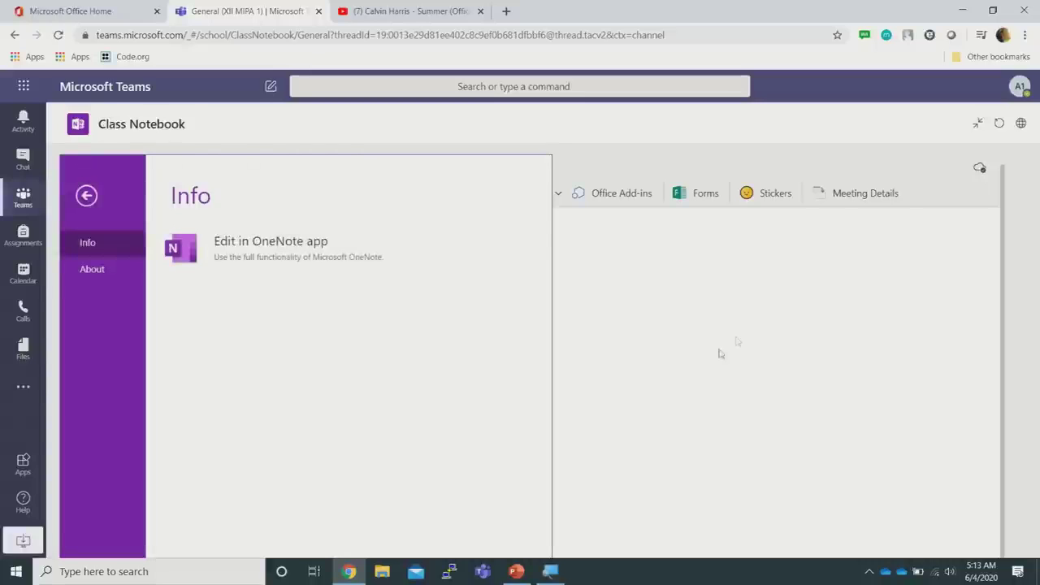
pyautogui.press('Escape')
pyautogui.click(137, 166)
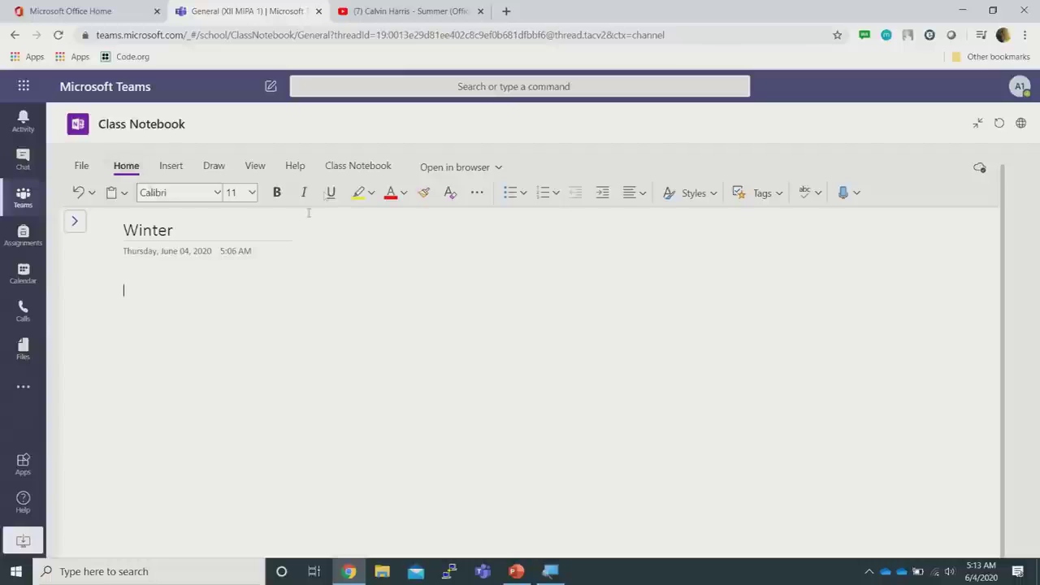
pyautogui.click(370, 194)
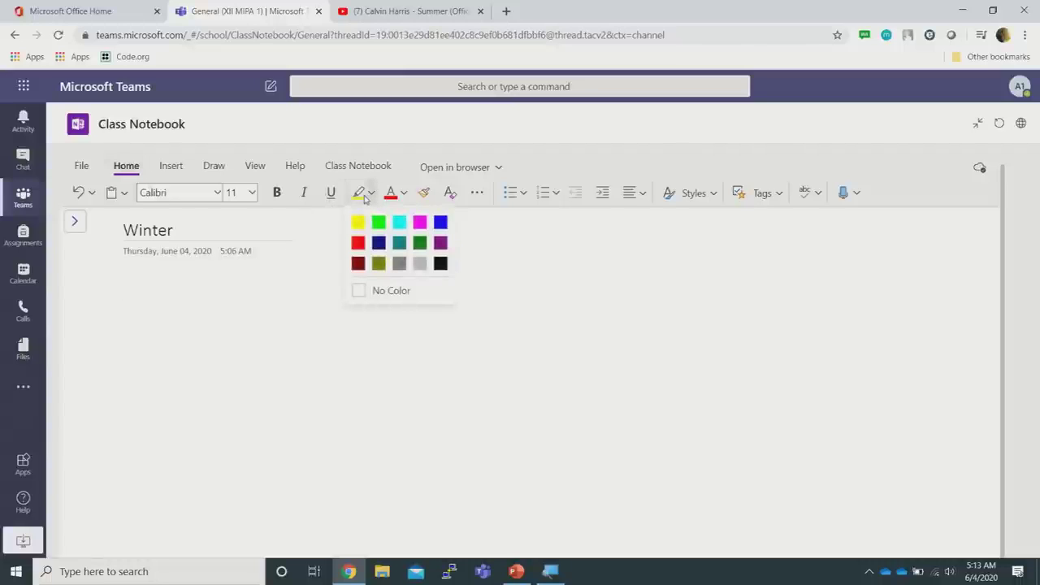
pyautogui.click(370, 195)
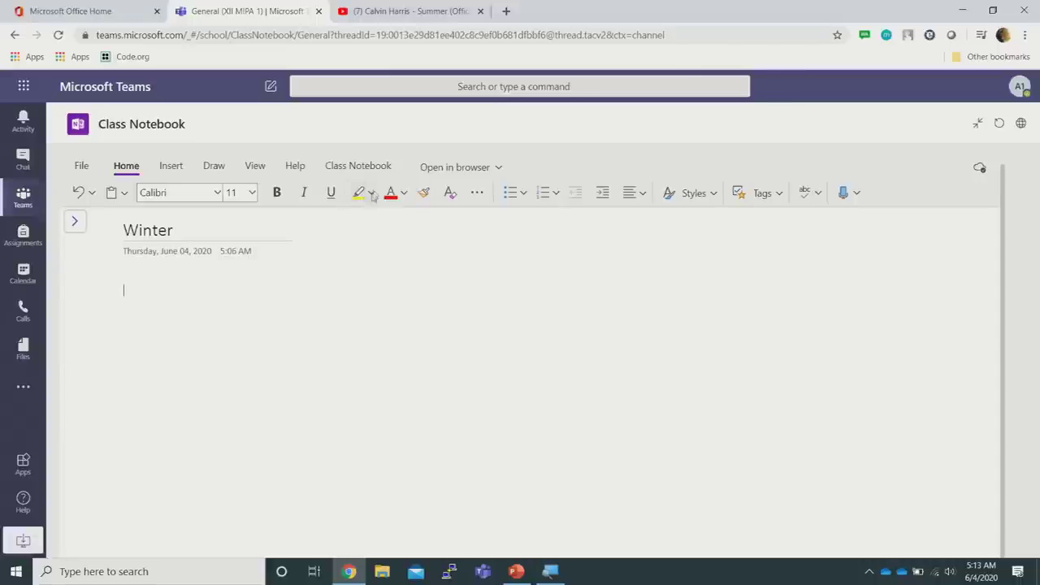
pyautogui.click(371, 193)
pyautogui.click(441, 265)
# - Write the equation 2x+y=5 in the body of the Winter page below the title
pyautogui.click(331, 241)
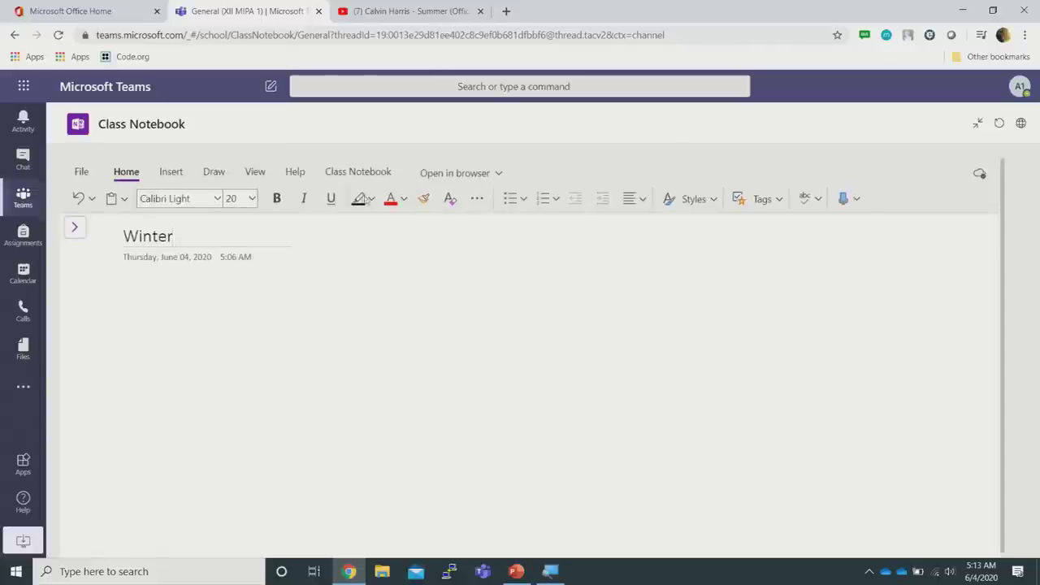
pyautogui.press('Return')
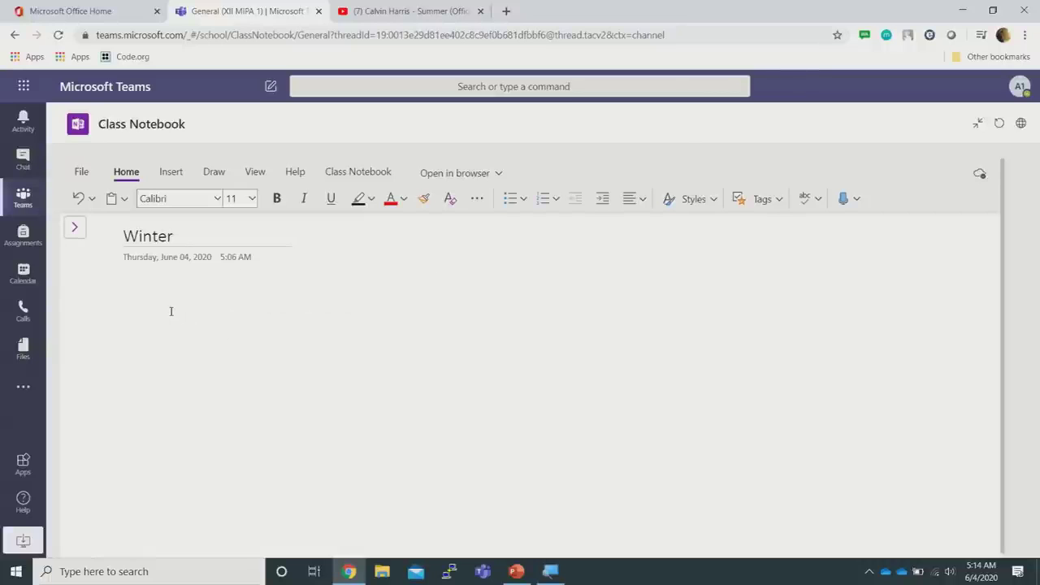
pyautogui.write('2x')
pyautogui.write('+y=5')
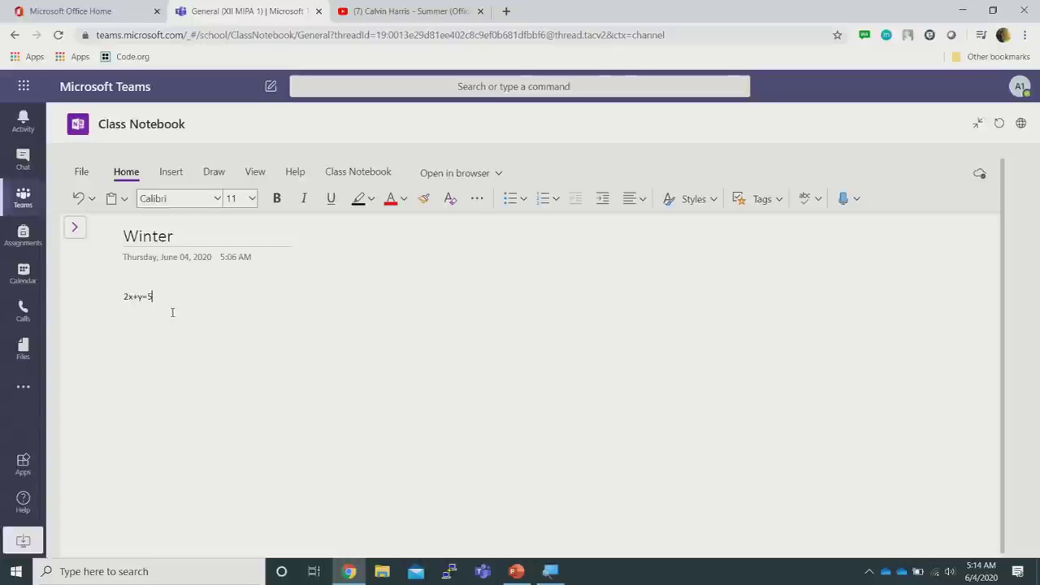
# - Solve the equation 2x+y=5 for x with the Math tool and display the Steps for Solving Linear Equation
pyautogui.click(171, 174)
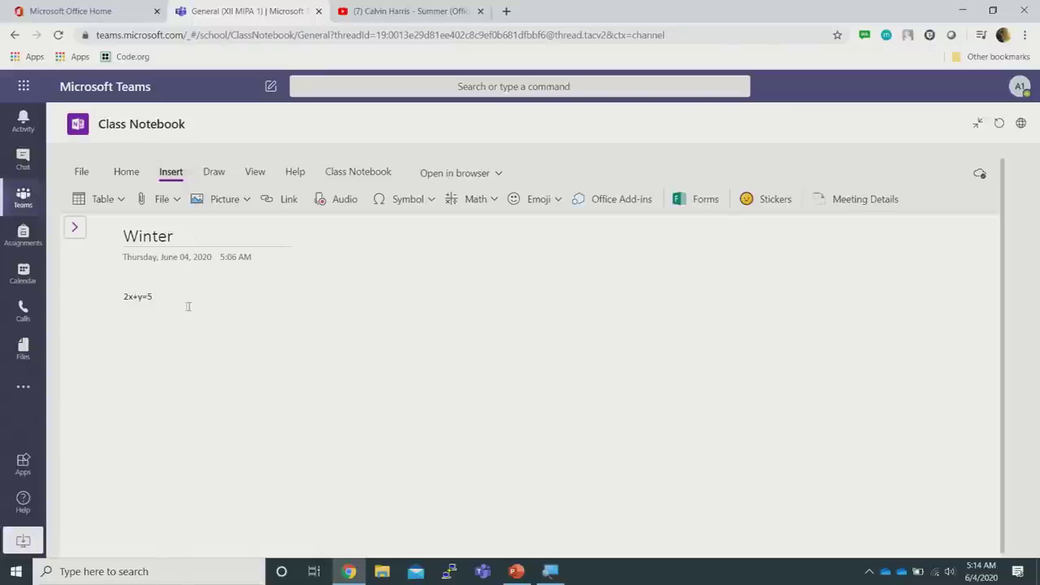
pyautogui.moveTo(162, 296); pyautogui.dragTo(121, 298)
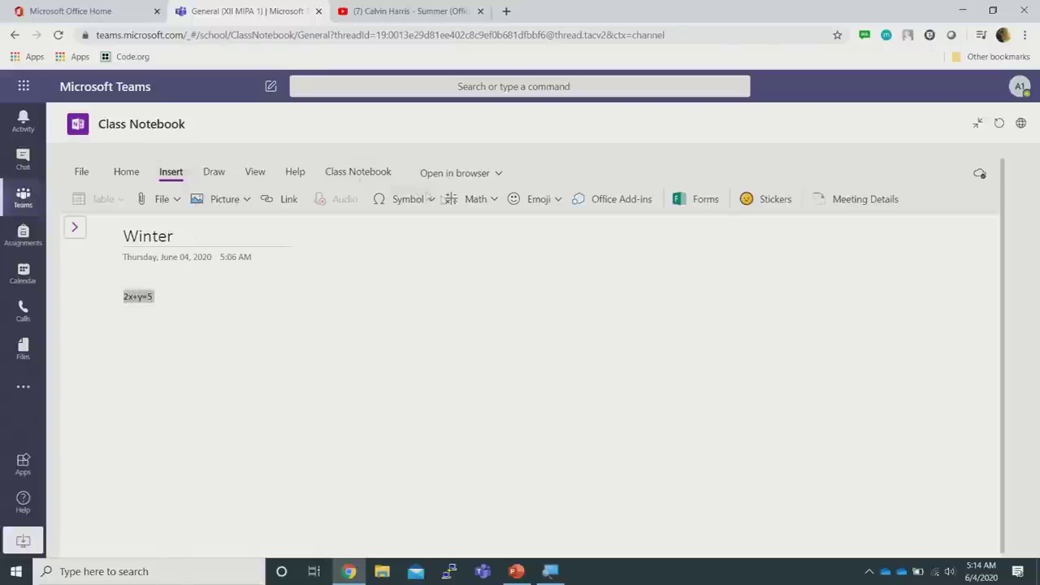
pyautogui.click(472, 200)
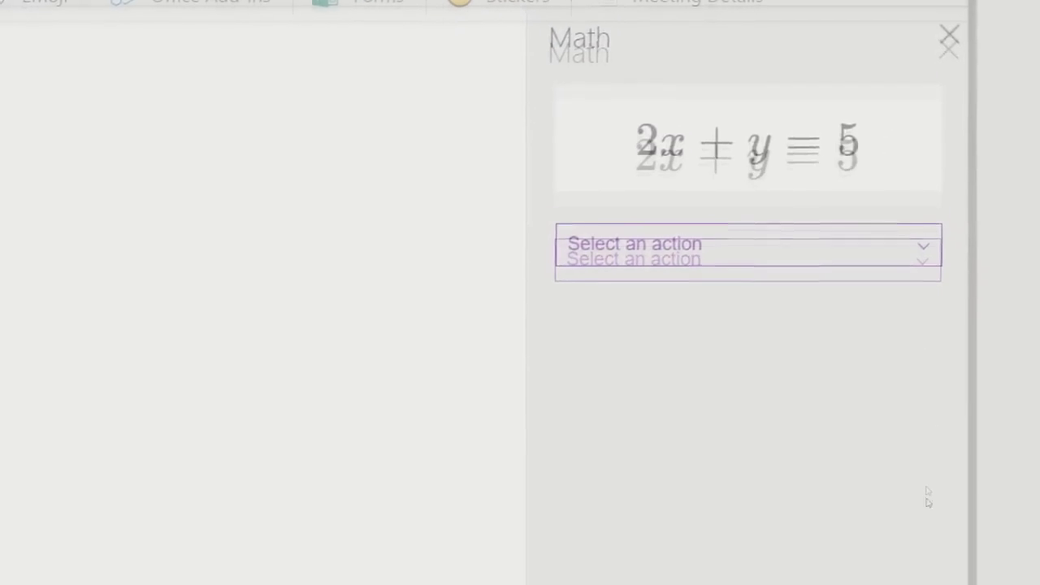
pyautogui.hotkey('alt', 'Down')
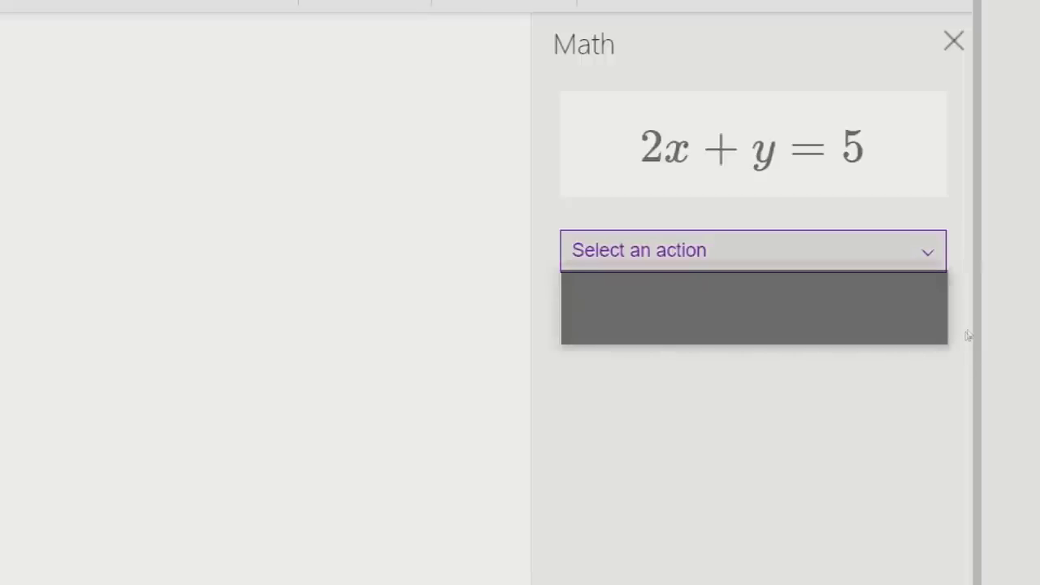
pyautogui.press('Down')
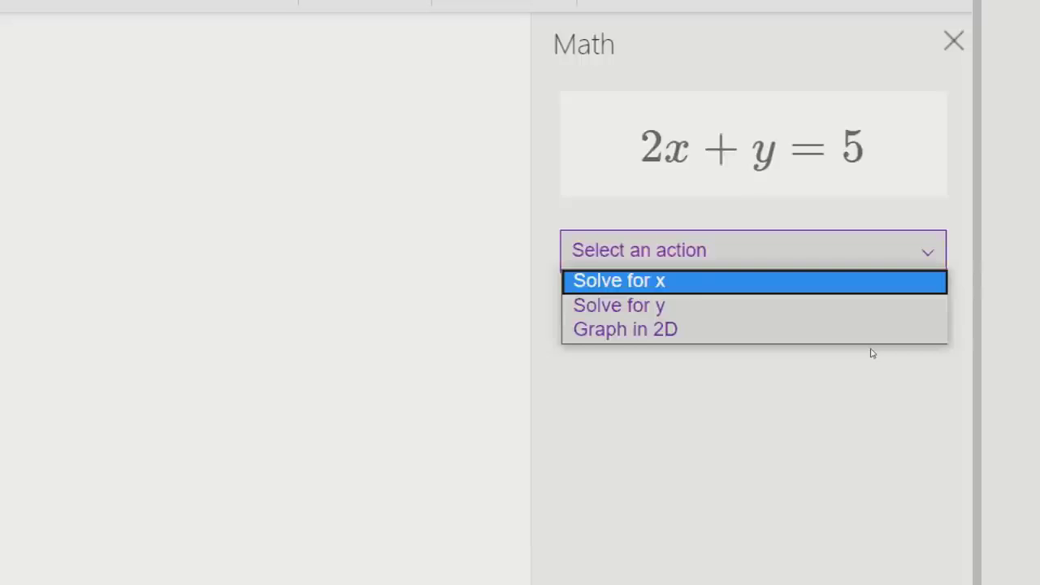
pyautogui.press('Return')
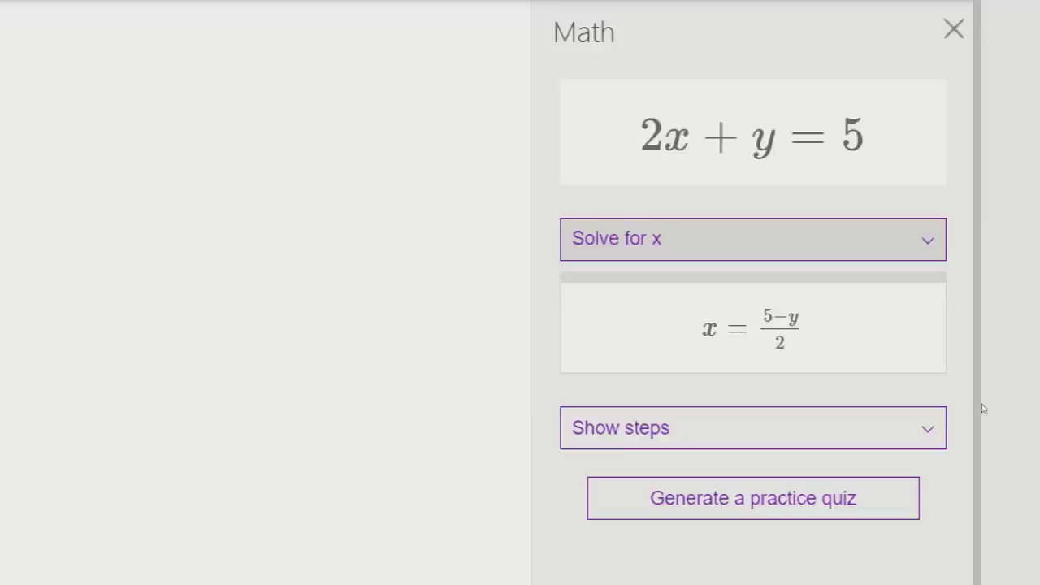
pyautogui.click(928, 428)
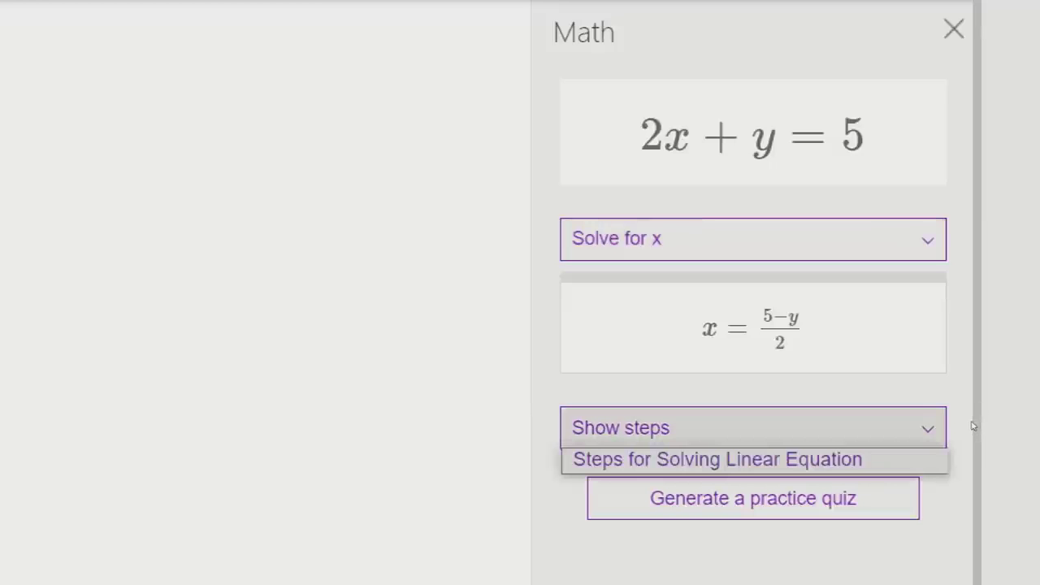
pyautogui.click(924, 432)
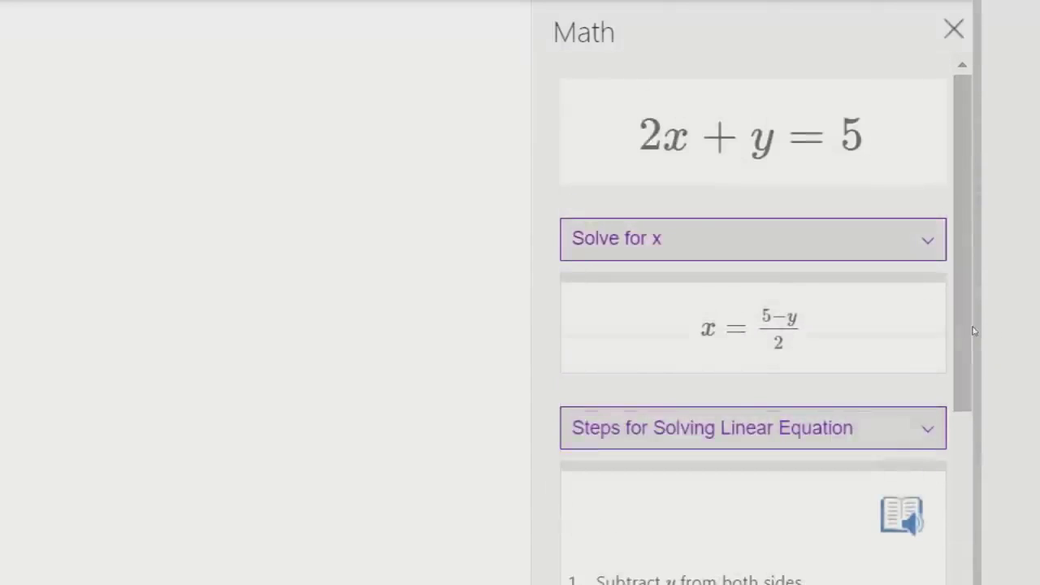
# - Solve the same equation for y in the Math tool and display its Solution Steps
pyautogui.hotkey('alt', 'Down')
pyautogui.press('Down')
pyautogui.press('Return')
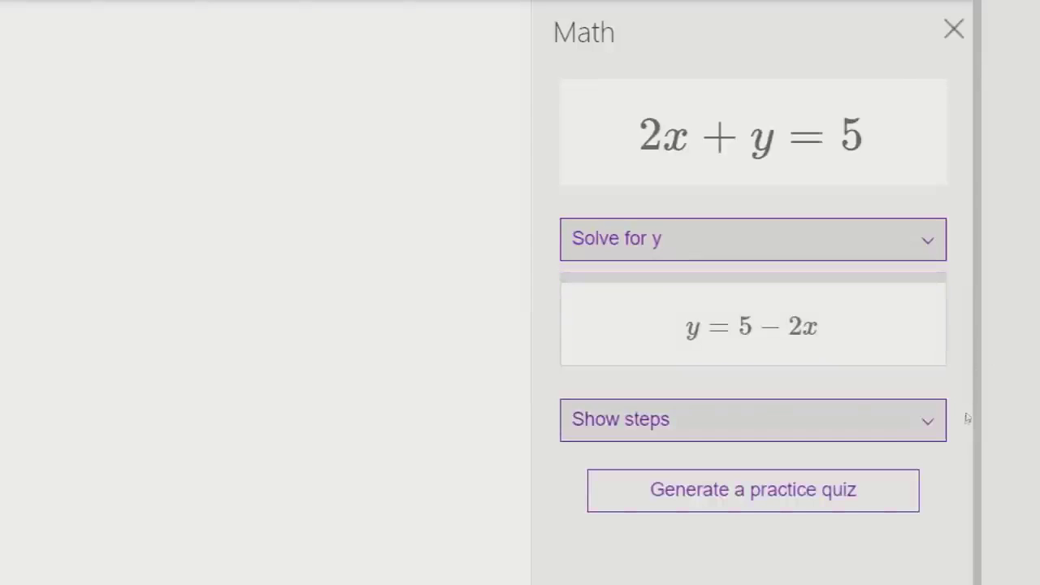
pyautogui.click(934, 421)
pyautogui.click(937, 424)
pyautogui.click(931, 429)
pyautogui.press('Return')
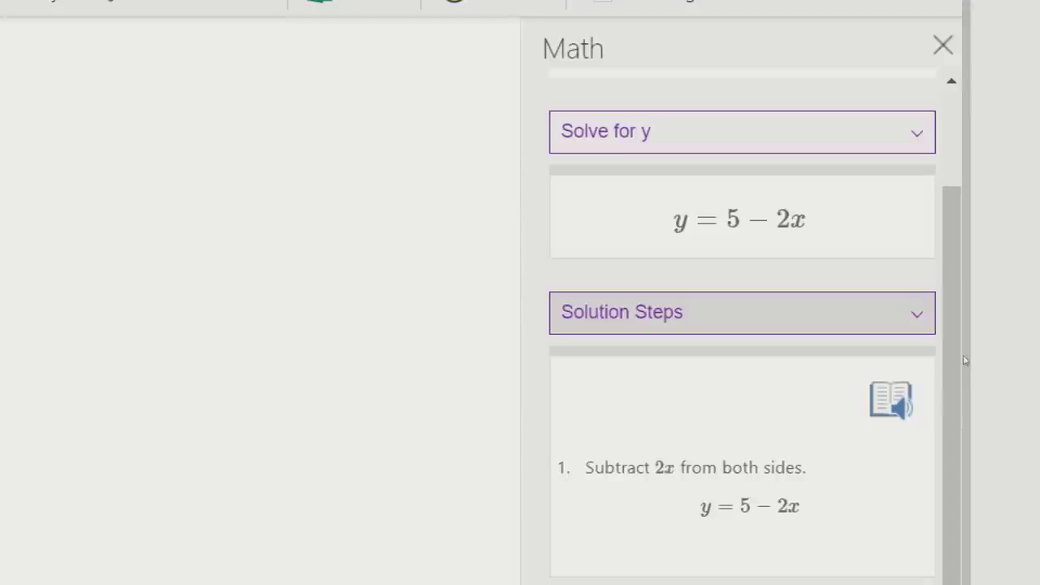
# - Plot the equation with the Graph in 2D action and examine the graph
pyautogui.hotkey('alt', 'Down')
pyautogui.hotkey('shift', 'Tab')
pyautogui.hotkey('alt', 'Down')
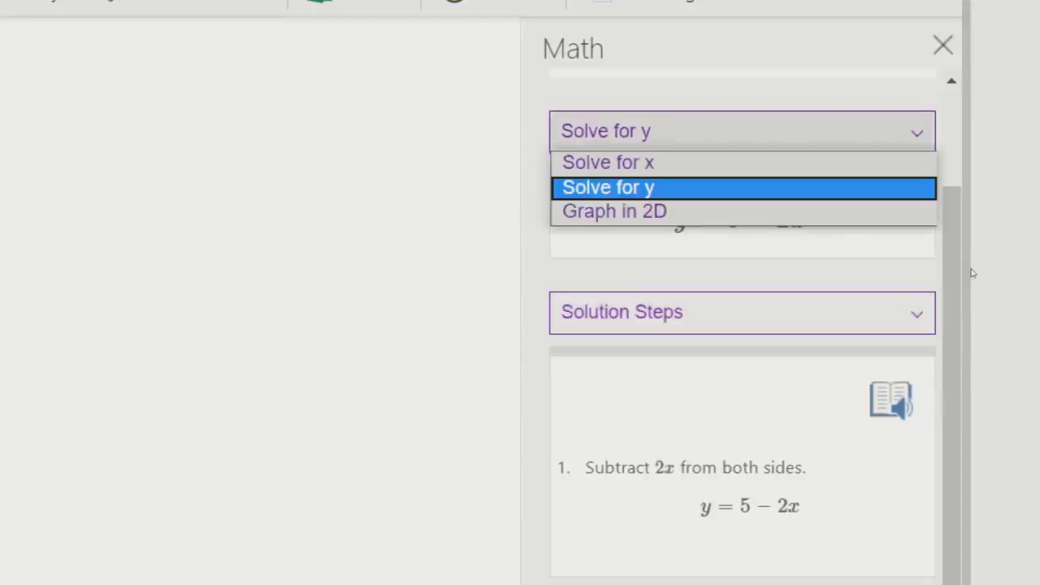
pyautogui.press('Down')
pyautogui.press('Return')
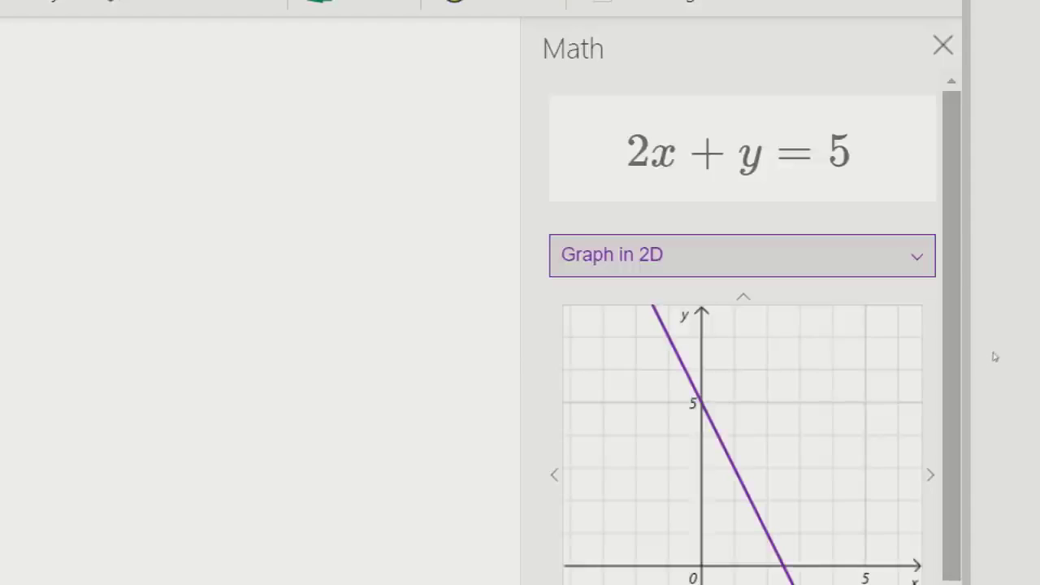
pyautogui.scroll(-1, 1001, 382)
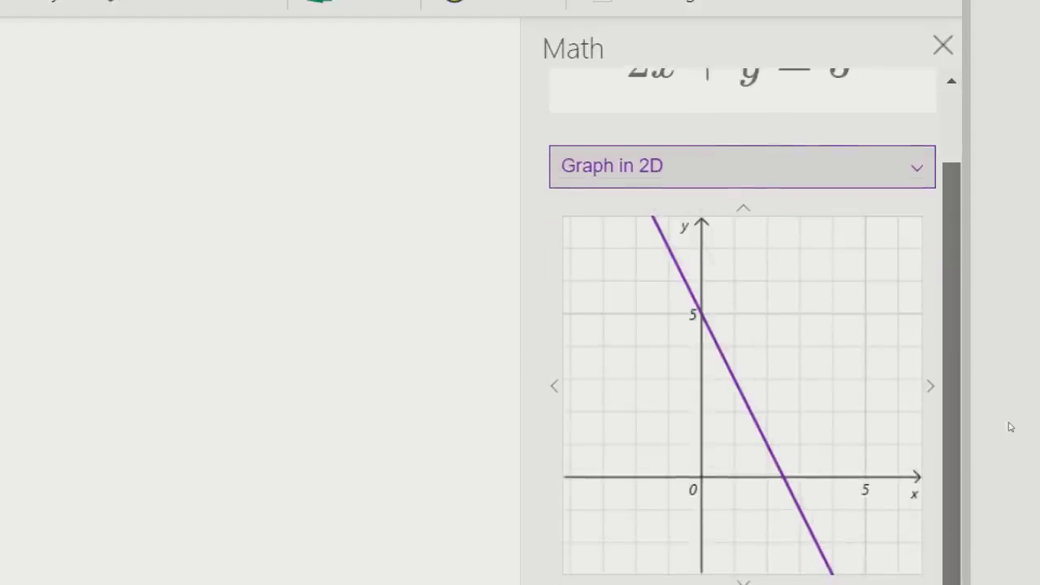
pyautogui.scroll(1, 1007, 390)
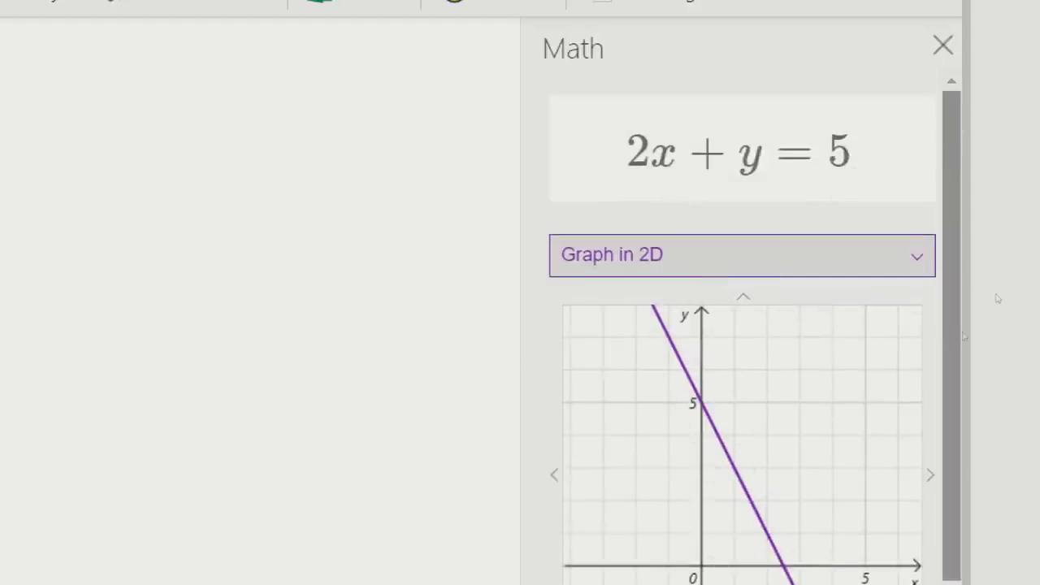
# - Return the Math action to Solve for x and generate a practice quiz of 3 questions on the Winter page
pyautogui.hotkey('alt', 'Down')
pyautogui.press('Up')
pyautogui.press('Up')
pyautogui.press('Return')
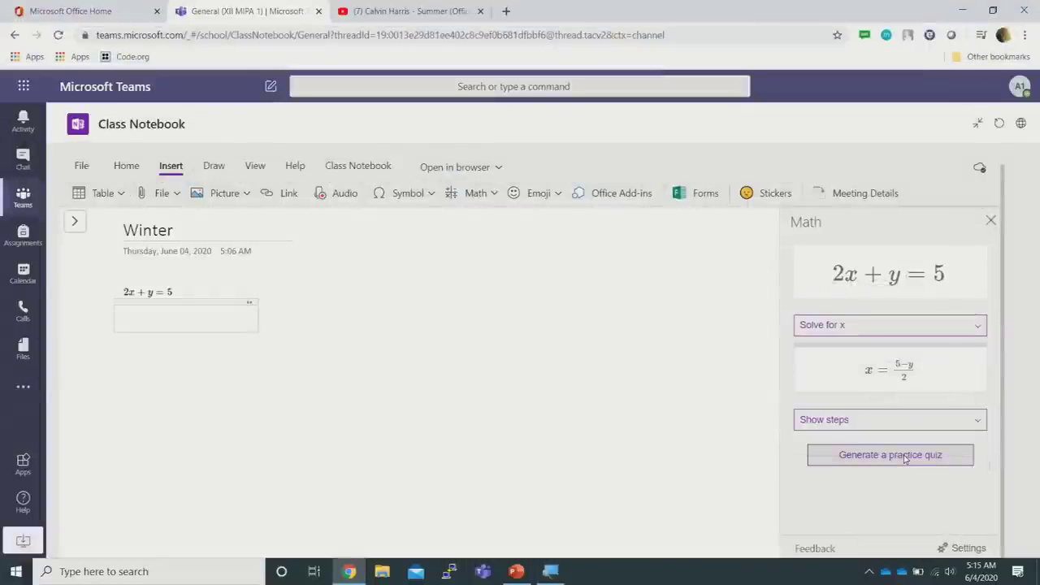
pyautogui.click(827, 522)
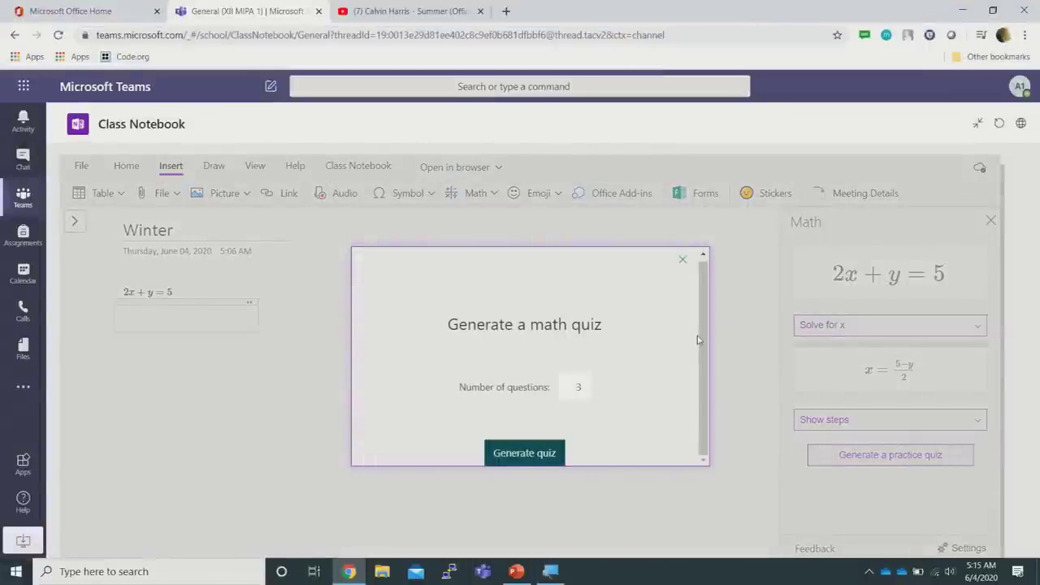
pyautogui.moveTo(709, 371); pyautogui.dragTo(713, 323)
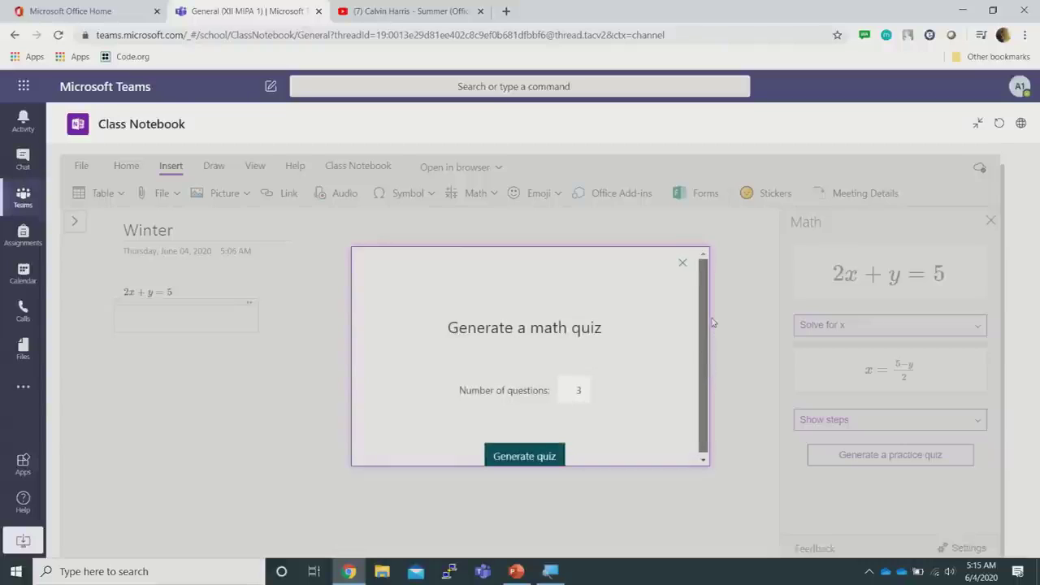
pyautogui.click(522, 460)
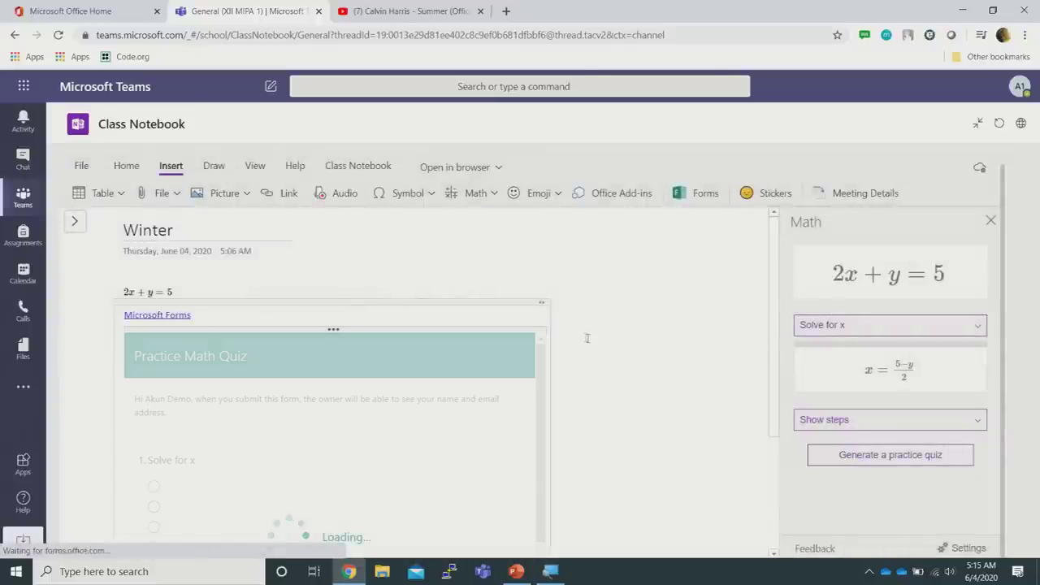
# - Review the questions and answer choices of the embedded Practice Math Quiz down to its submit option
pyautogui.scroll(-3, 585, 337)
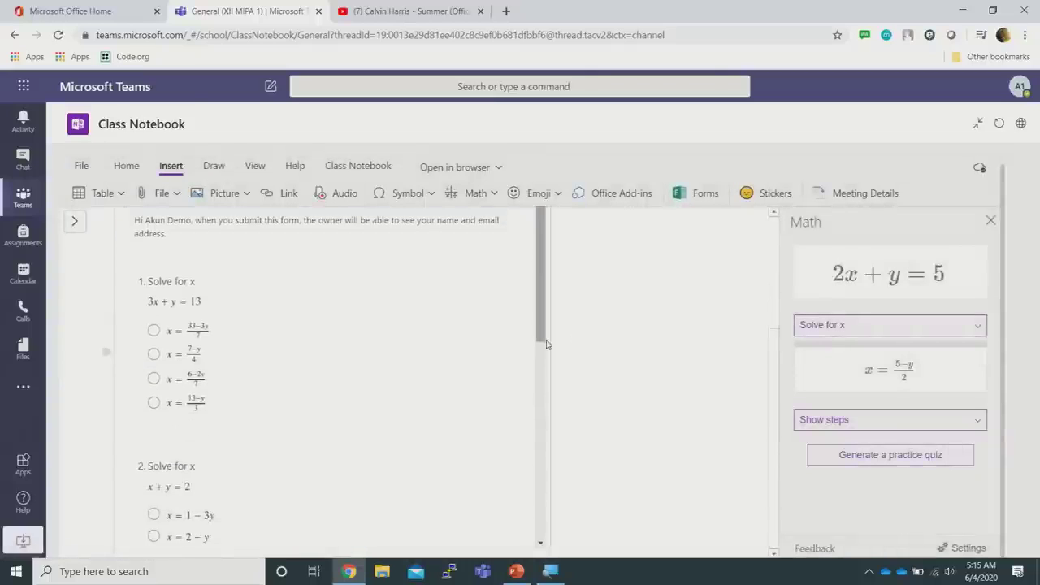
pyautogui.moveTo(538, 319)
pyautogui.mouseDown()
pyautogui.moveTo(539, 348)
pyautogui.moveTo(542, 319)
pyautogui.mouseUp()
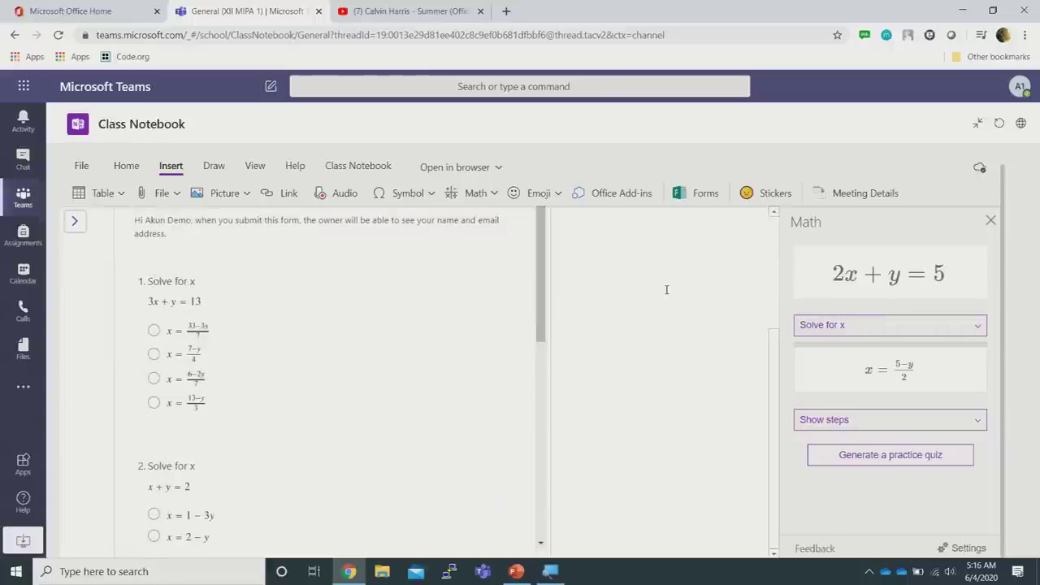
pyautogui.scroll(3, 667, 289)
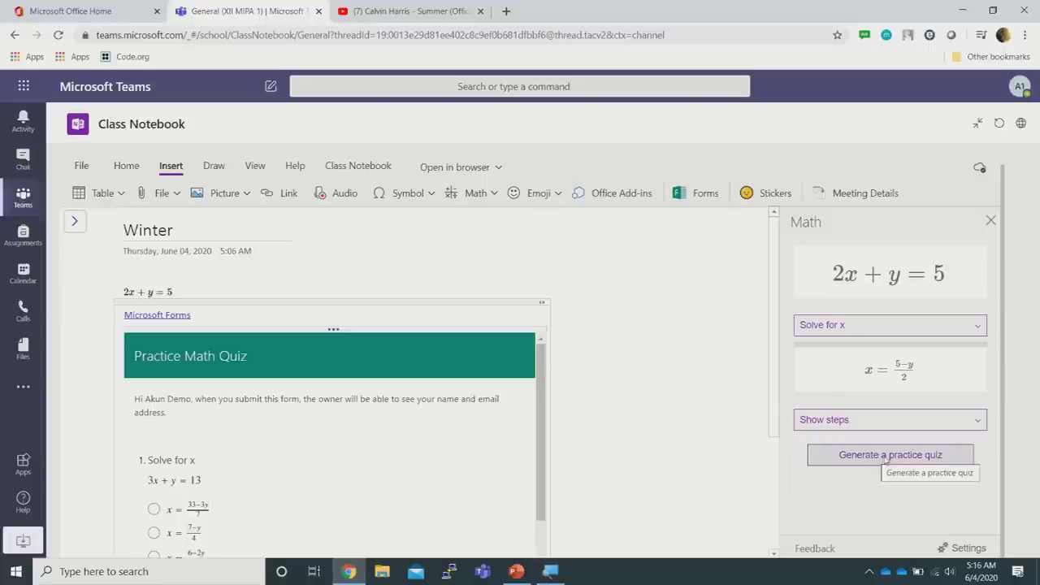
pyautogui.scroll(-3, 649, 340)
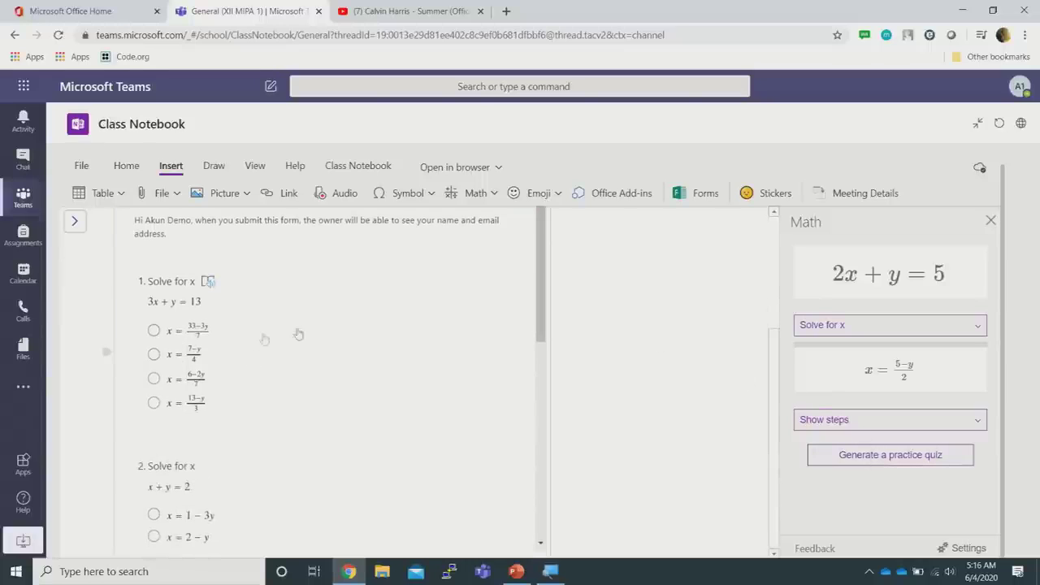
pyautogui.scroll(-1, 268, 367)
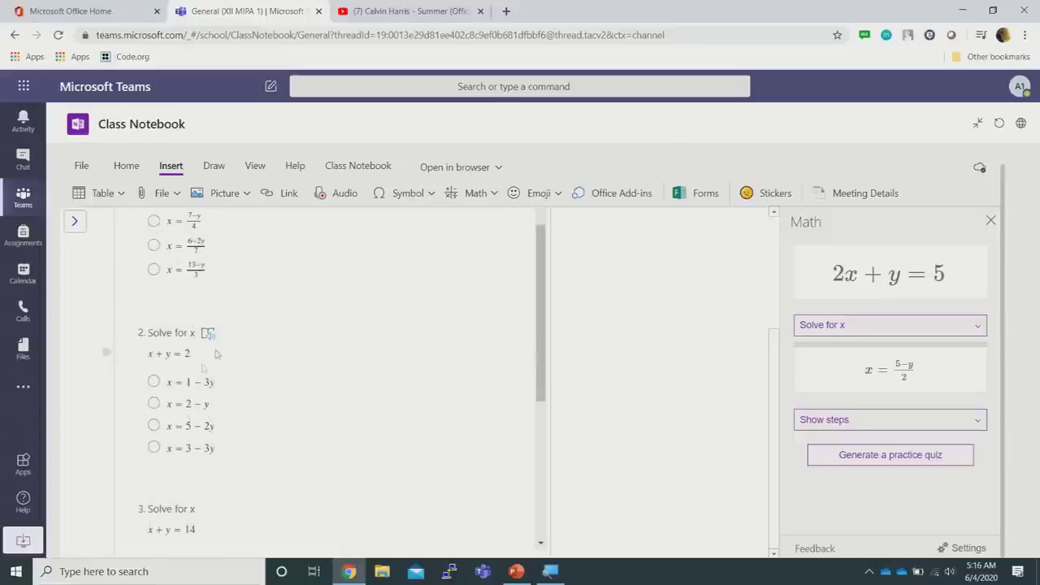
pyautogui.scroll(-2, 288, 385)
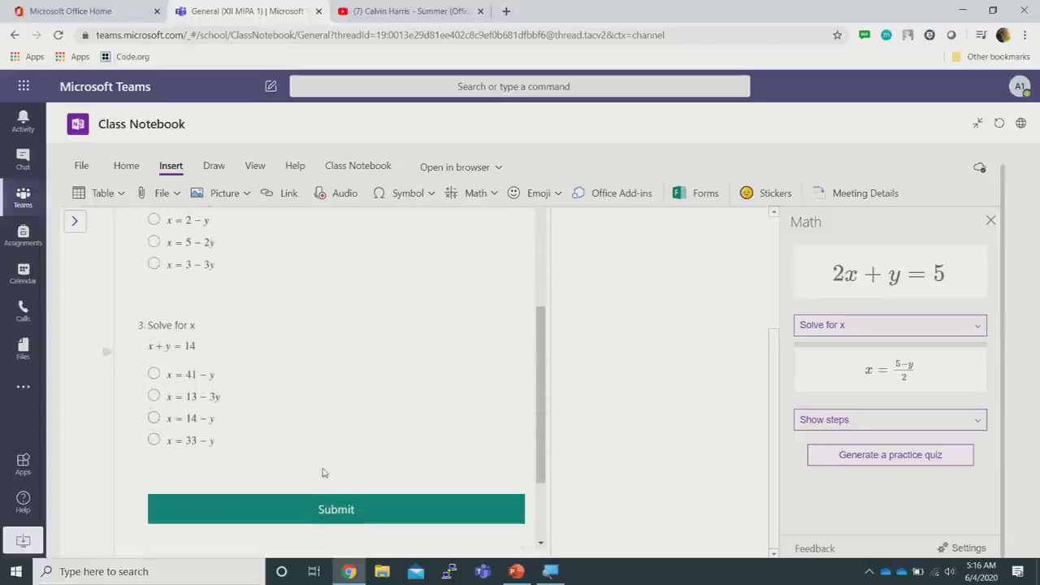
pyautogui.scroll(2, 569, 317)
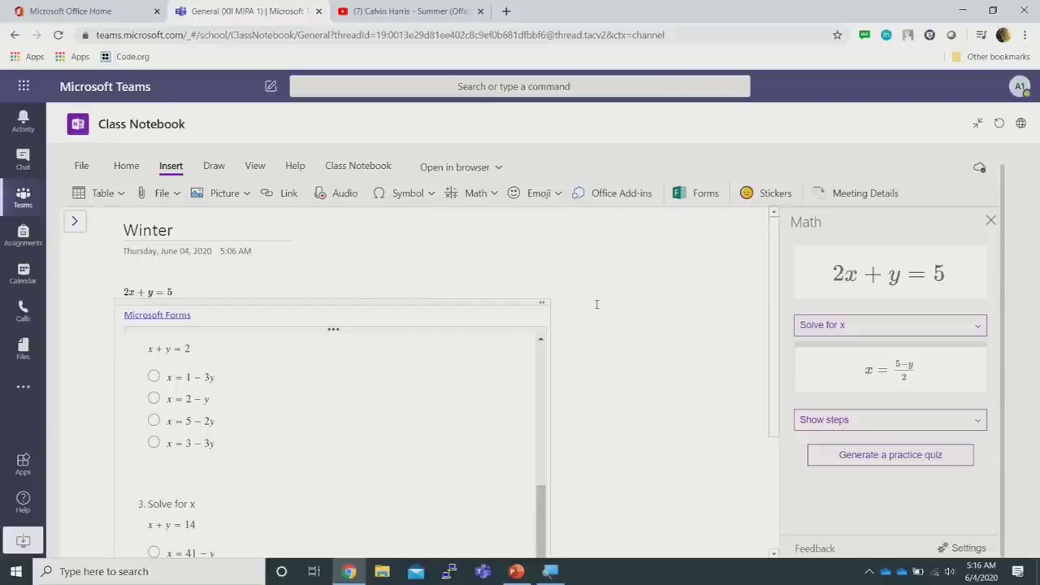